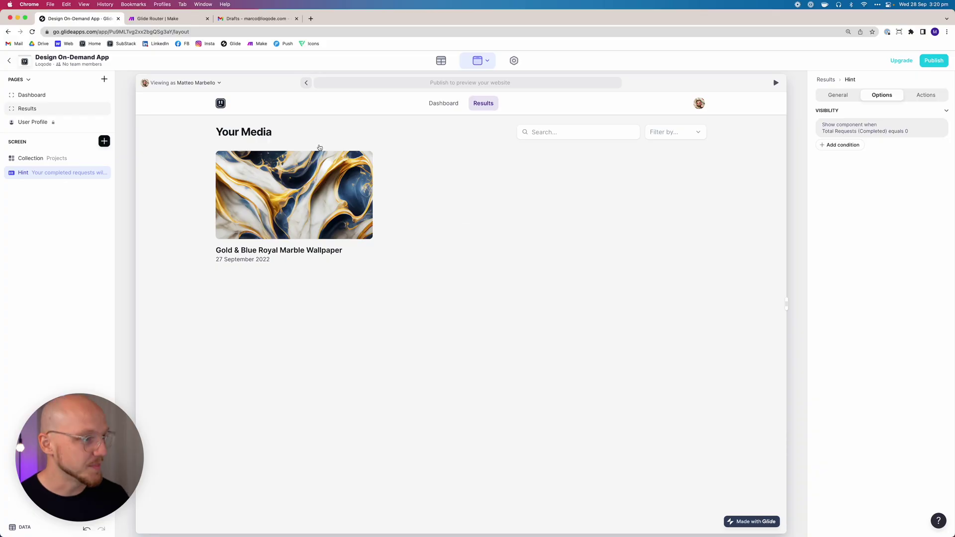
# Add a blank page using the Users source and rename its label to Account.
pyautogui.click(104, 79)
pyautogui.click(128, 108)
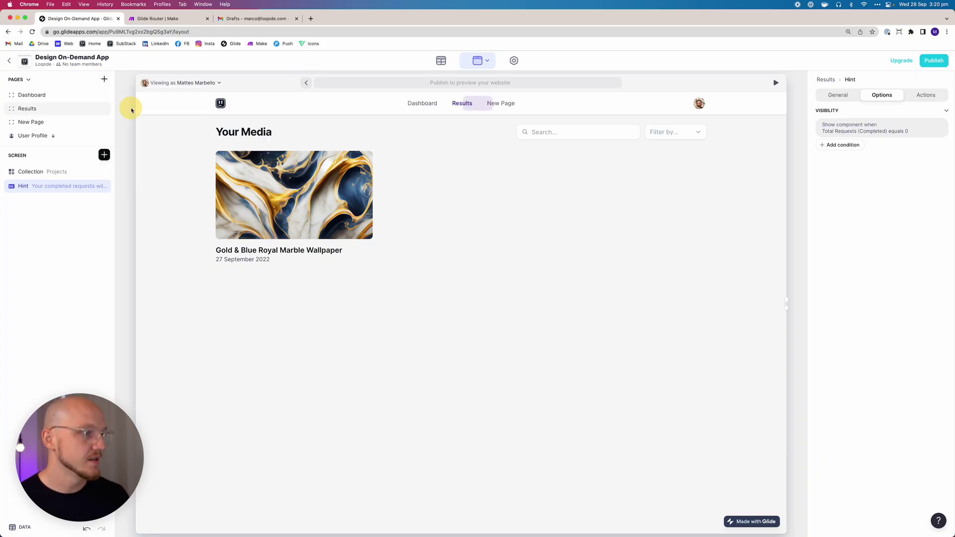
pyautogui.tripleClick(882, 142)
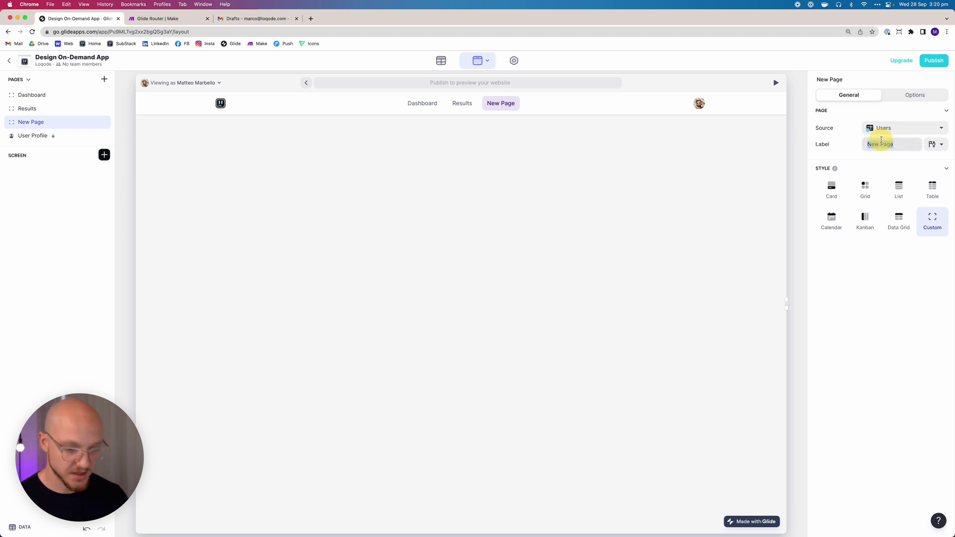
pyautogui.write('Account')
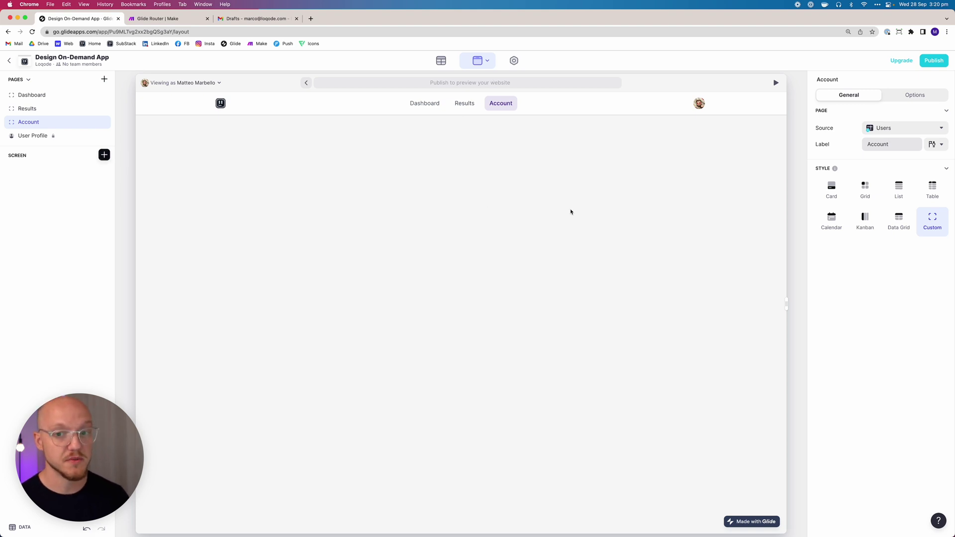
# Insert a Container onto the Account page.
pyautogui.click(533, 202)
pyautogui.click(104, 155)
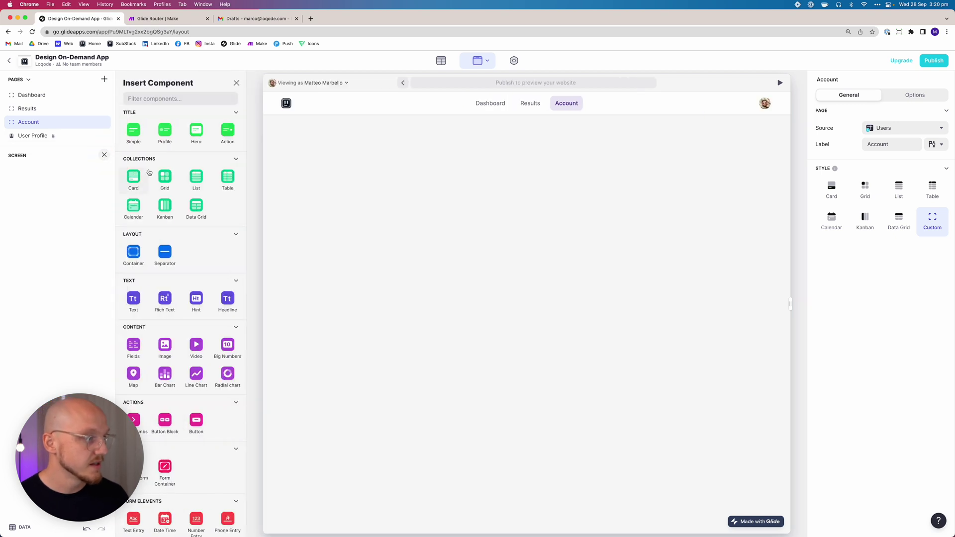
pyautogui.click(133, 251)
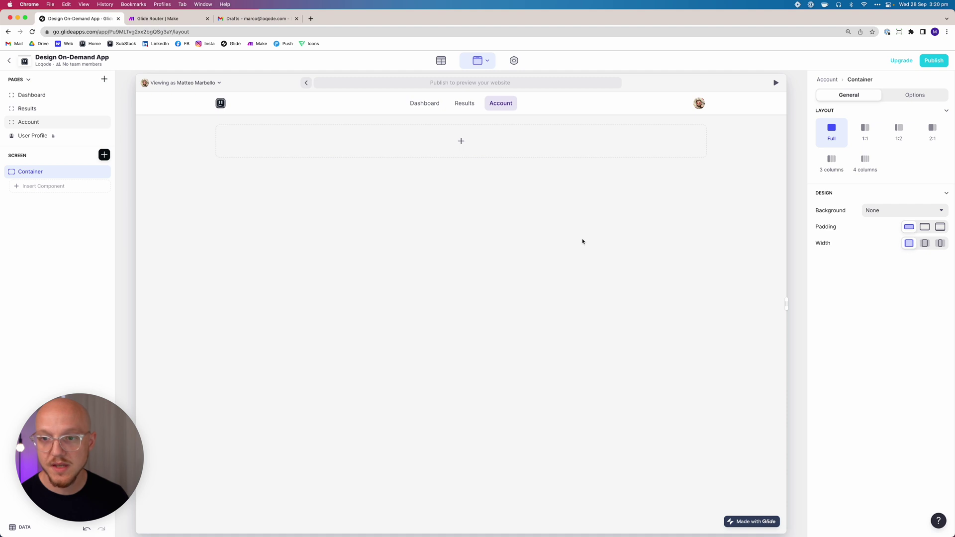
# Add a Simple Title with Client Name as title, Name as subtitle, Plan Name as emphasis.
pyautogui.click(67, 185)
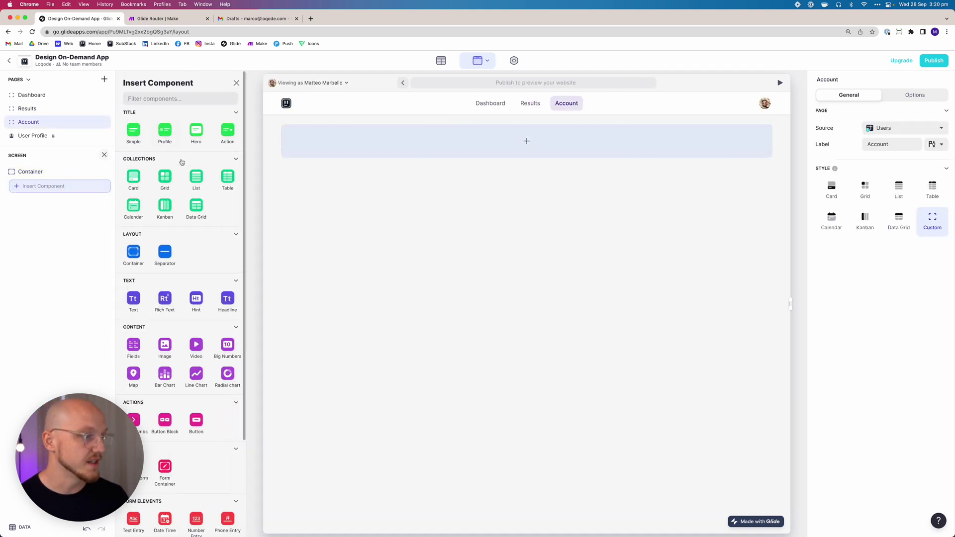
pyautogui.click(135, 132)
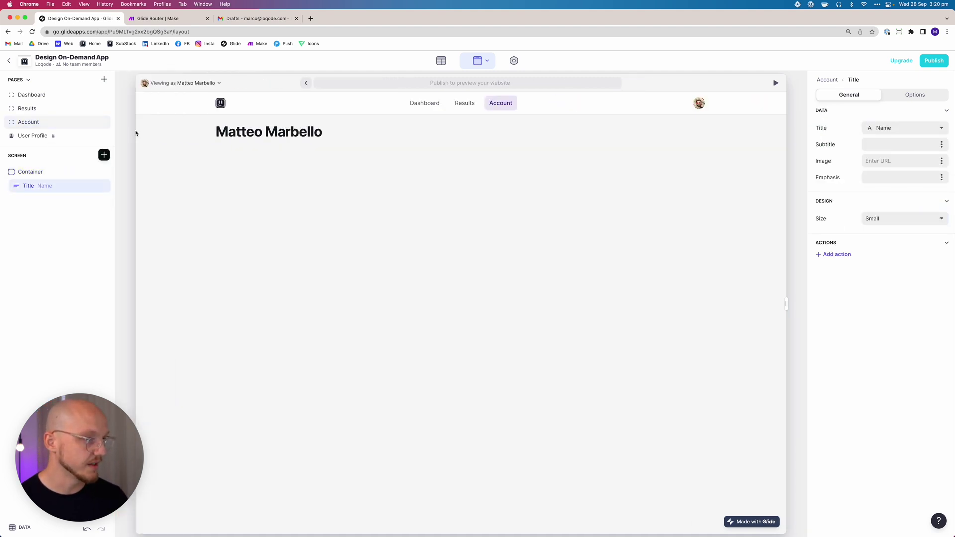
pyautogui.click(903, 132)
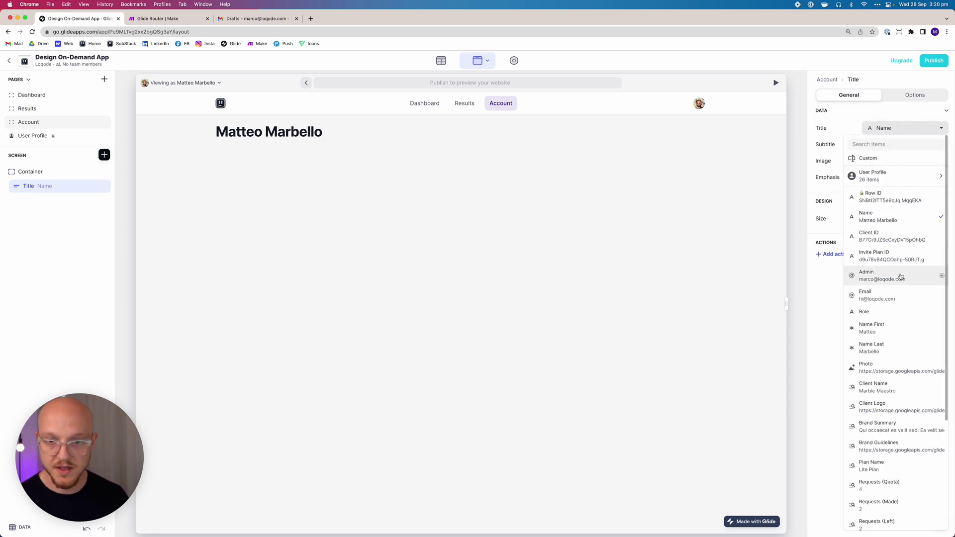
pyautogui.click(889, 387)
pyautogui.click(943, 144)
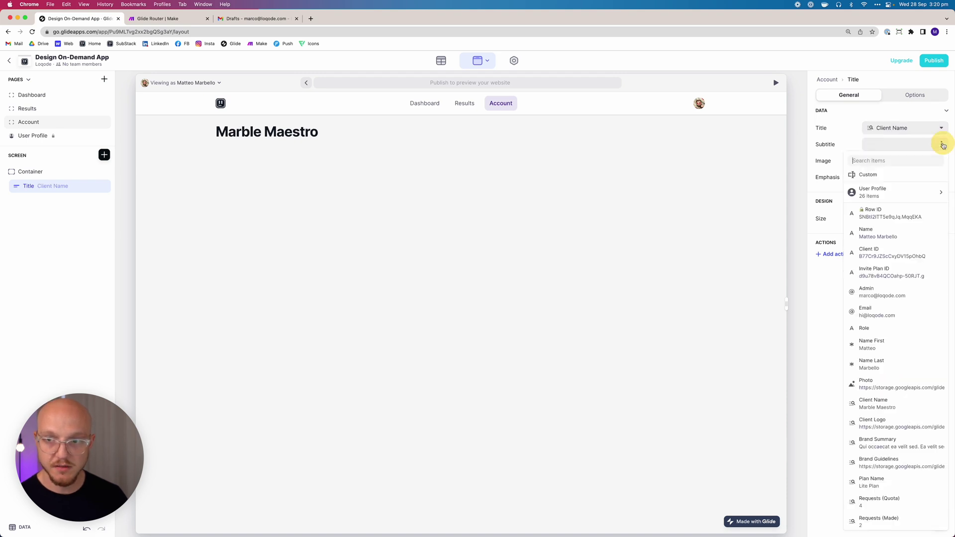
pyautogui.click(881, 234)
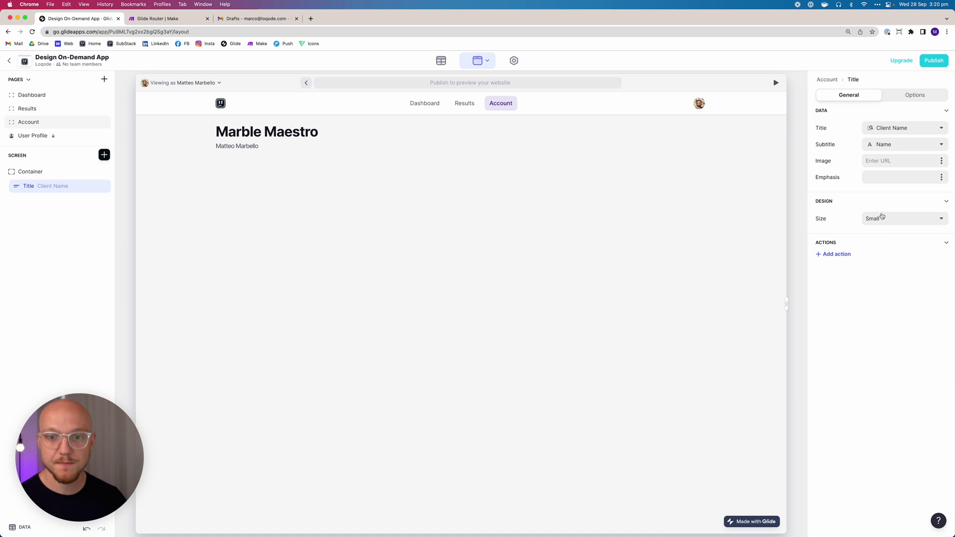
pyautogui.click(943, 177)
pyautogui.scroll(-2, 895, 381)
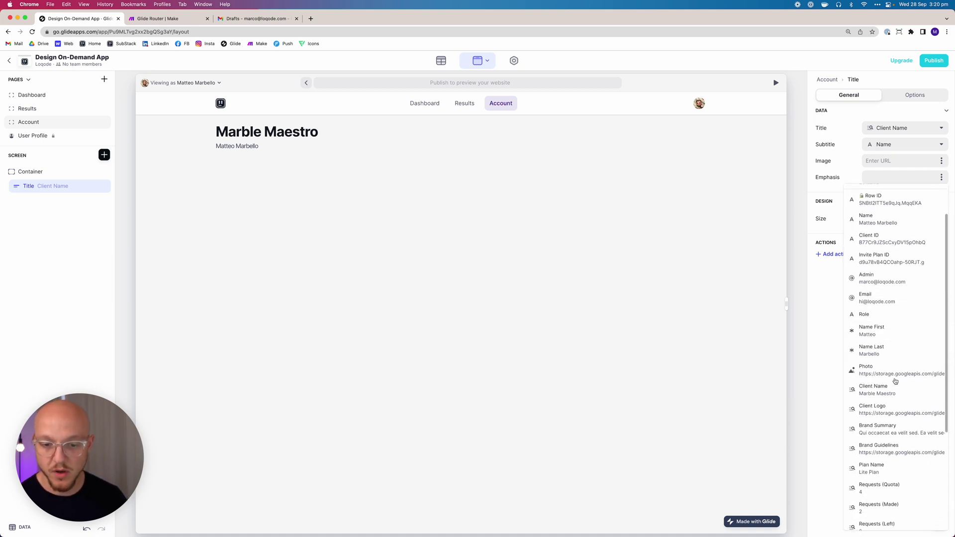
pyautogui.click(885, 468)
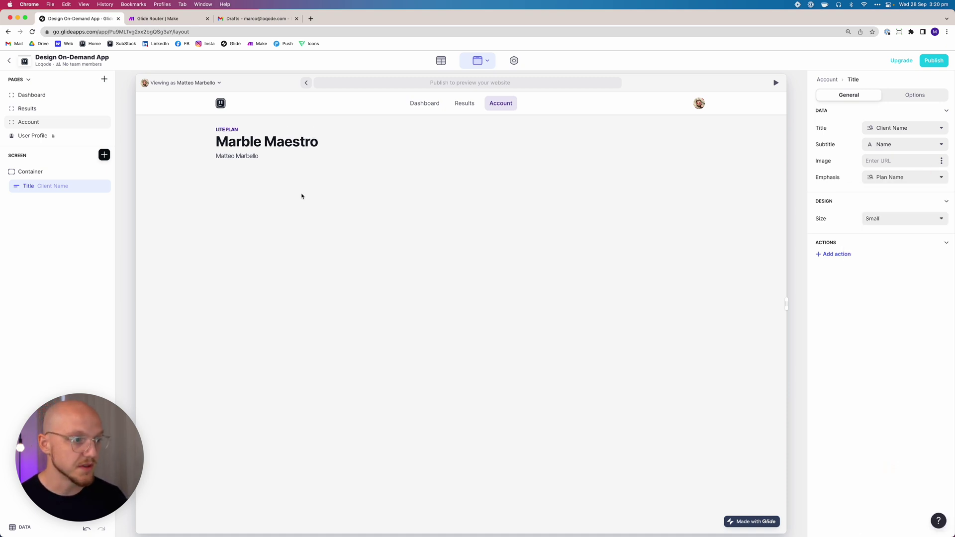
pyautogui.doubleClick(241, 156)
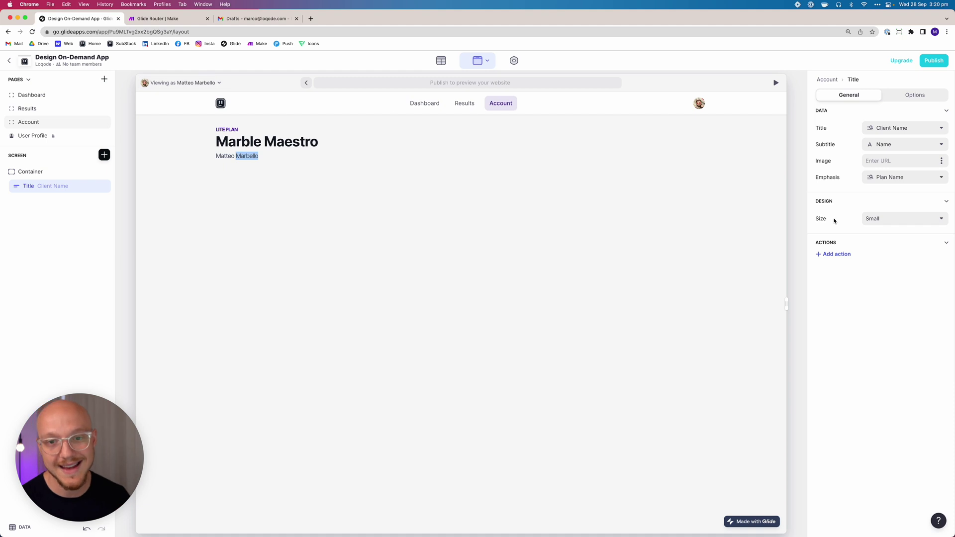
# Try the XSmall header size, then set it back to Small.
pyautogui.click(872, 219)
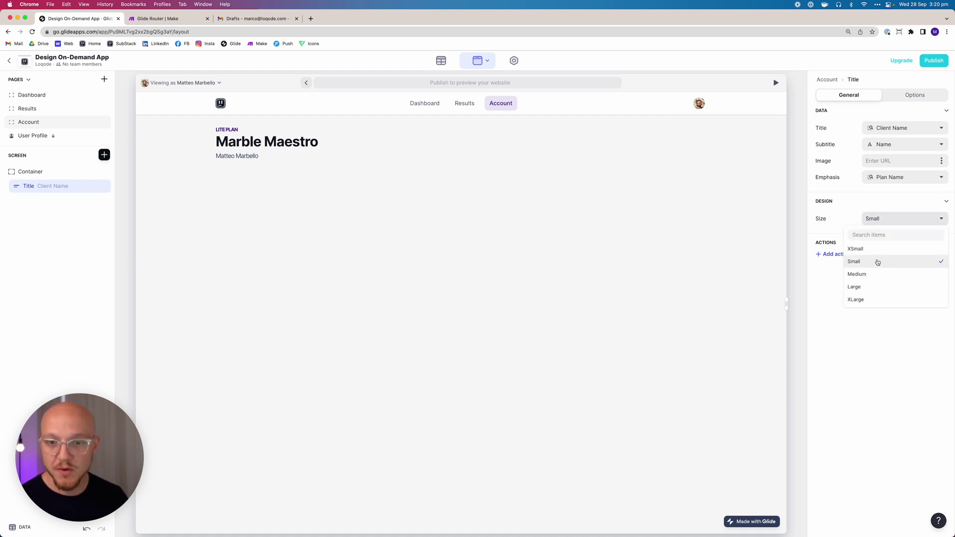
pyautogui.click(875, 249)
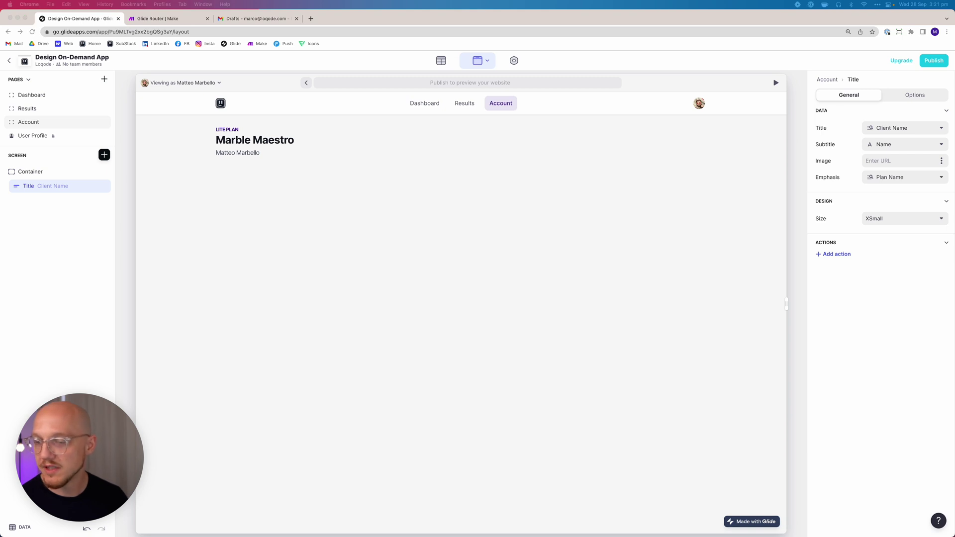
pyautogui.click(899, 220)
pyautogui.click(885, 260)
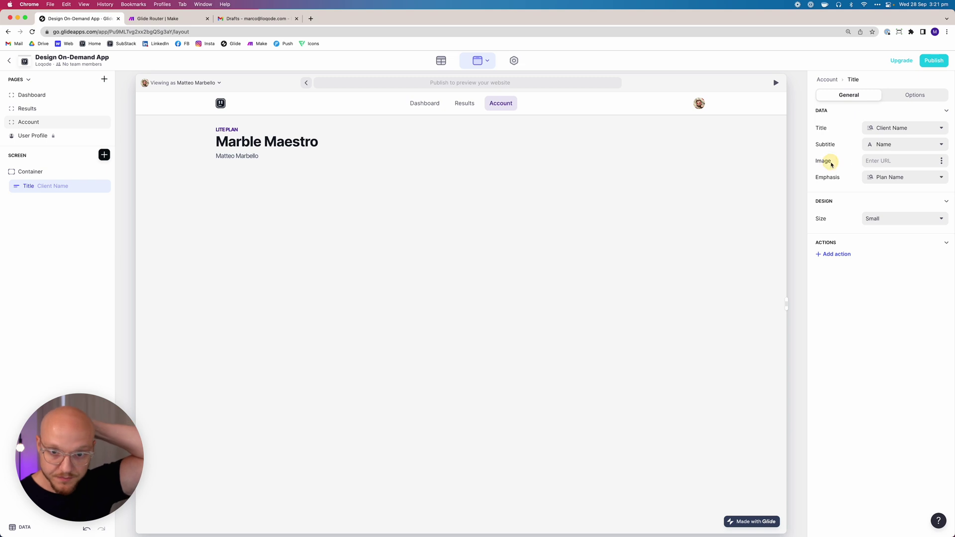
# Set the header image to Client Logo with the Rounded image style.
pyautogui.click(941, 162)
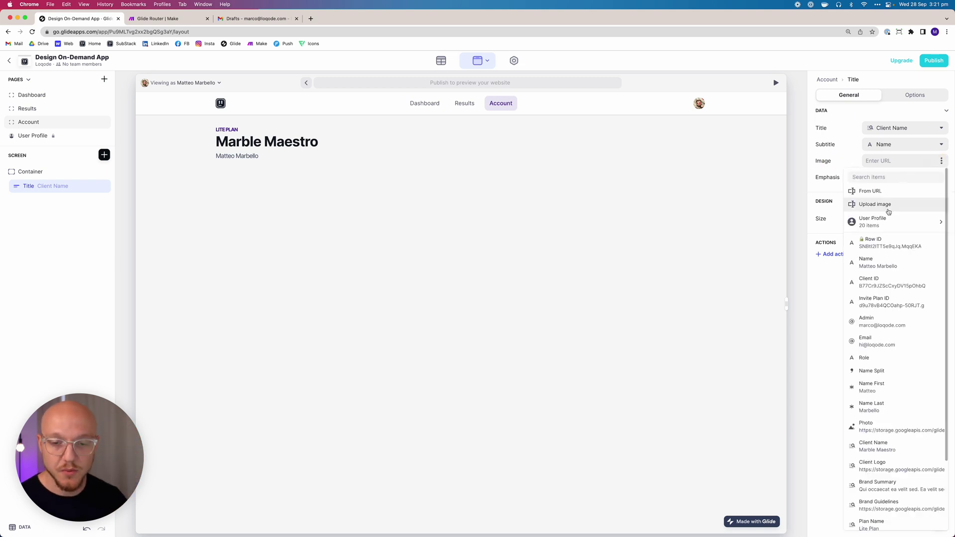
pyautogui.click(886, 468)
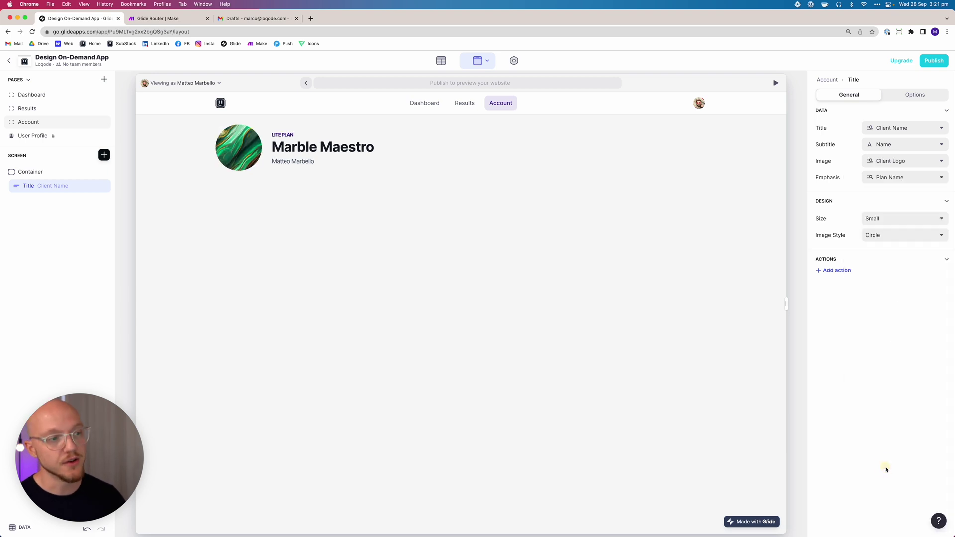
pyautogui.click(888, 237)
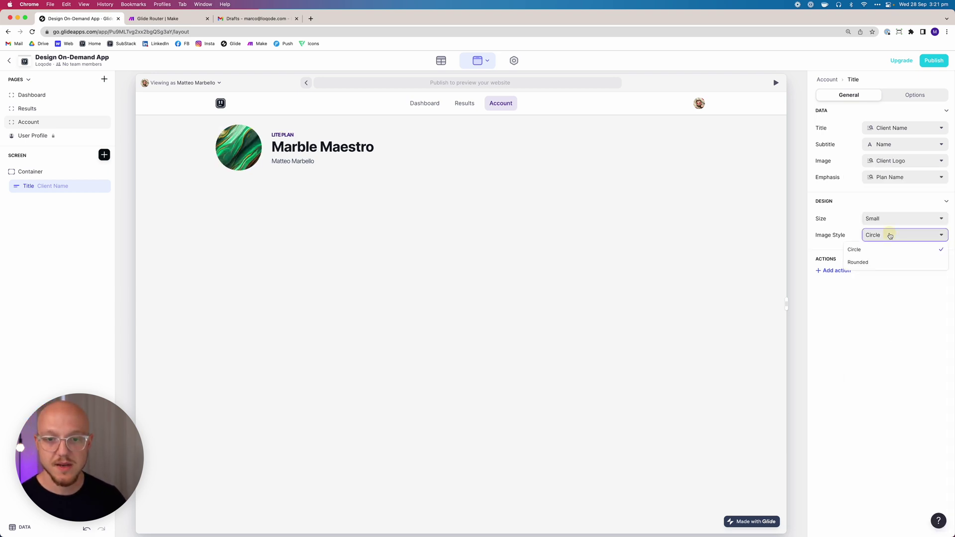
pyautogui.click(884, 264)
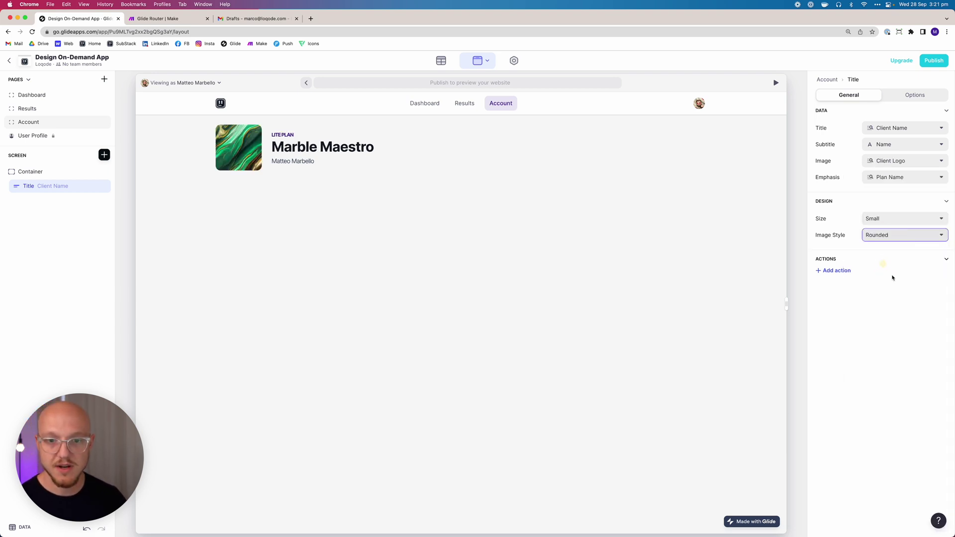
pyautogui.click(862, 348)
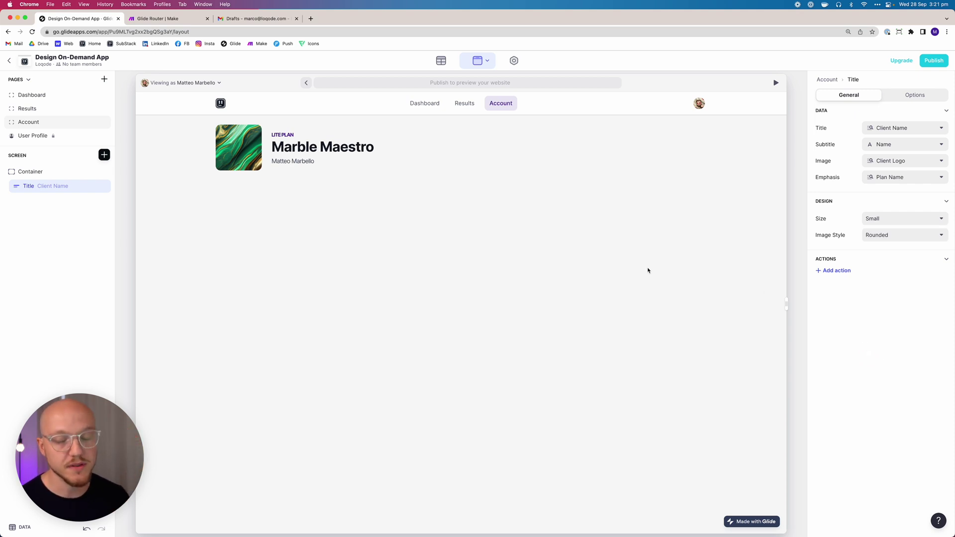
# Add three trial notification action buttons to the header and preview the overflowed actions.
pyautogui.click(835, 271)
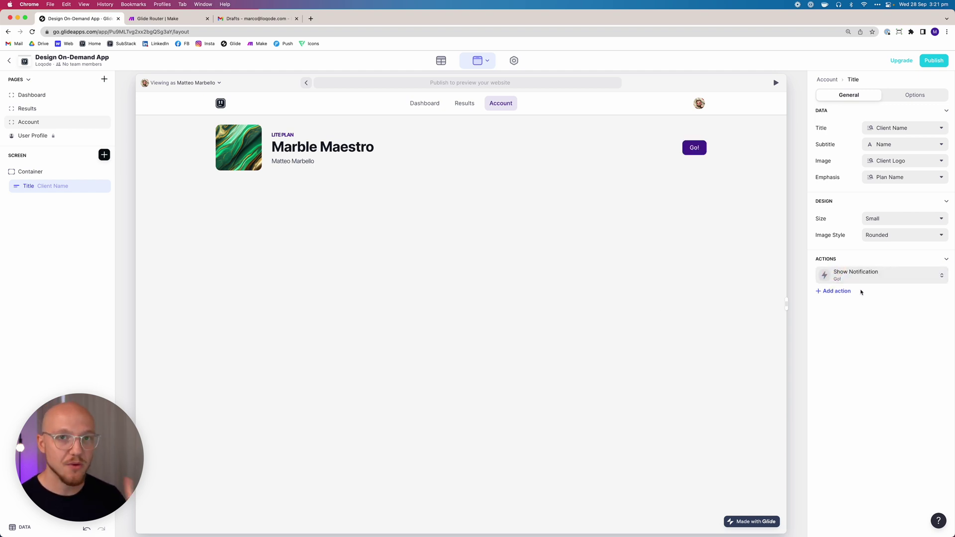
pyautogui.click(849, 294)
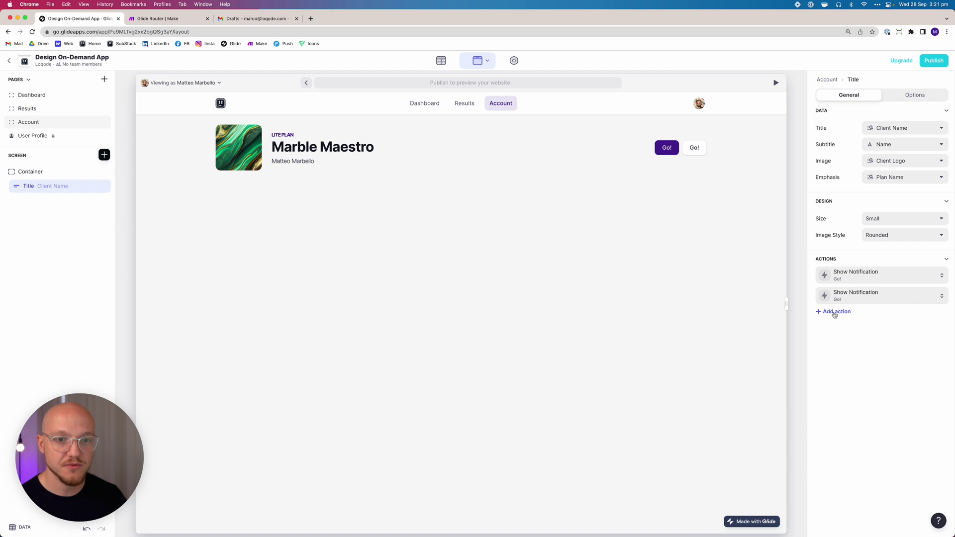
pyautogui.click(834, 313)
pyautogui.click(699, 148)
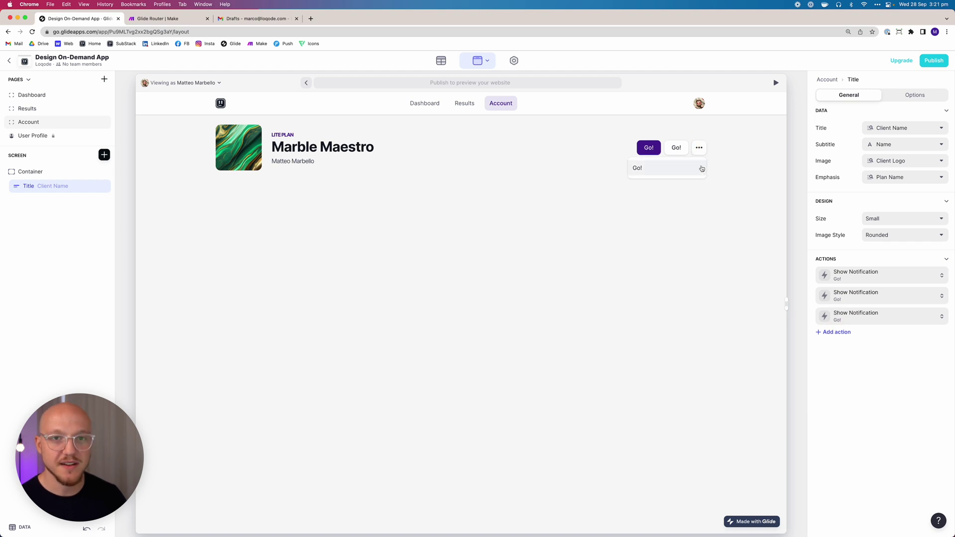
pyautogui.click(862, 360)
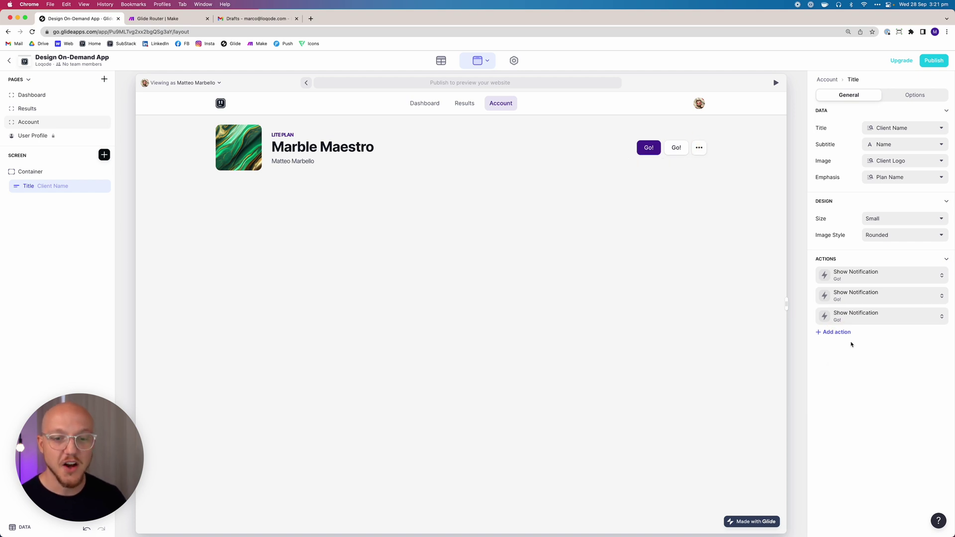
# Delete the Show Notification action and the extra empty action from the title.
pyautogui.click(856, 280)
pyautogui.click(938, 298)
pyautogui.click(882, 275)
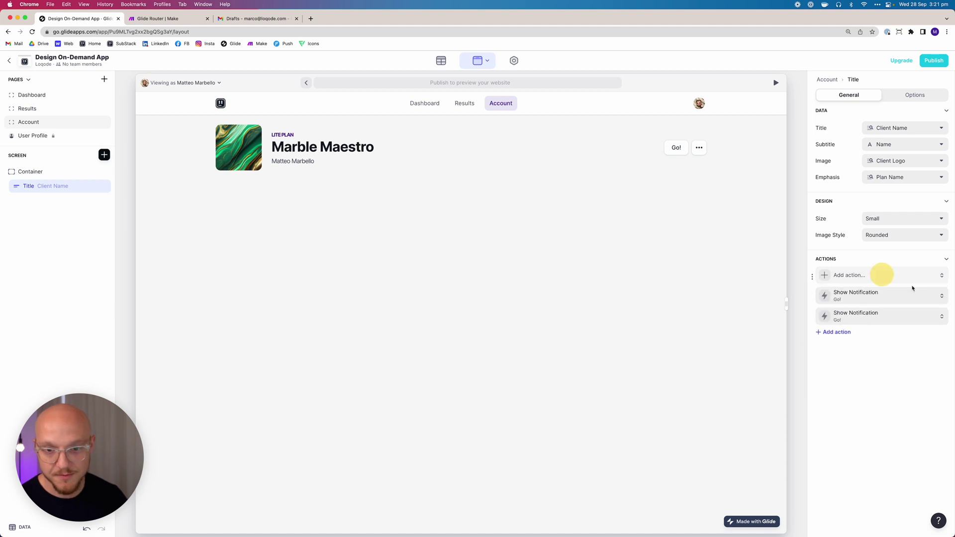
pyautogui.click(921, 293)
pyautogui.click(937, 297)
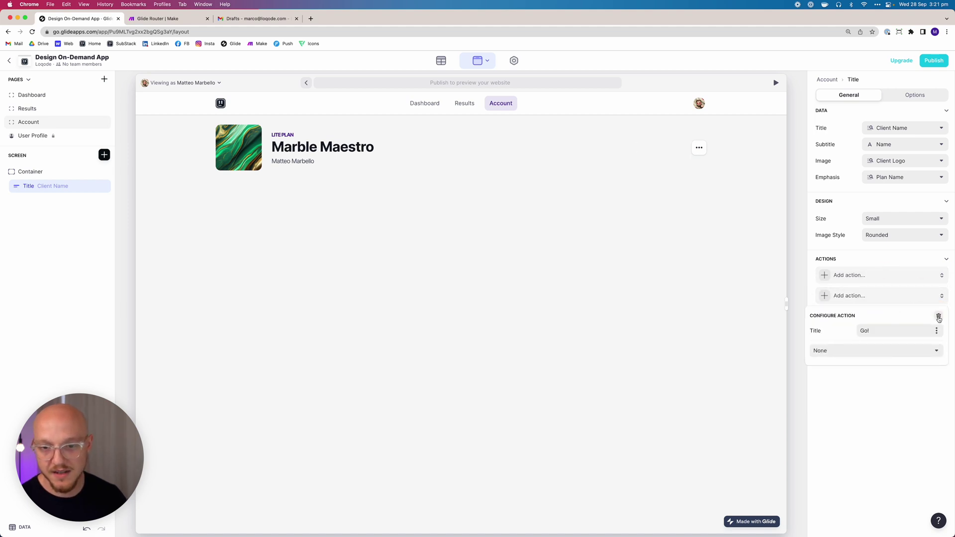
pyautogui.press('super+z')
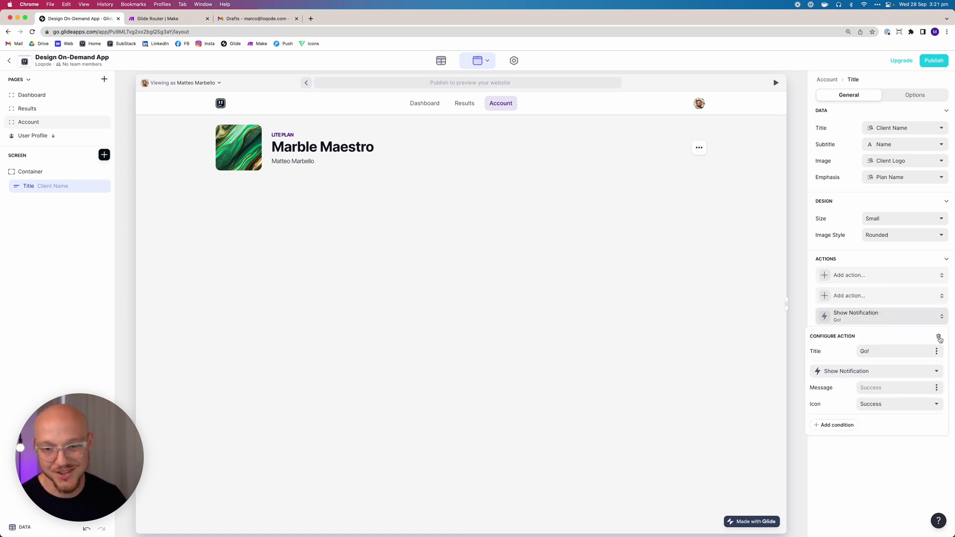
pyautogui.click(939, 339)
pyautogui.click(898, 296)
pyautogui.click(938, 319)
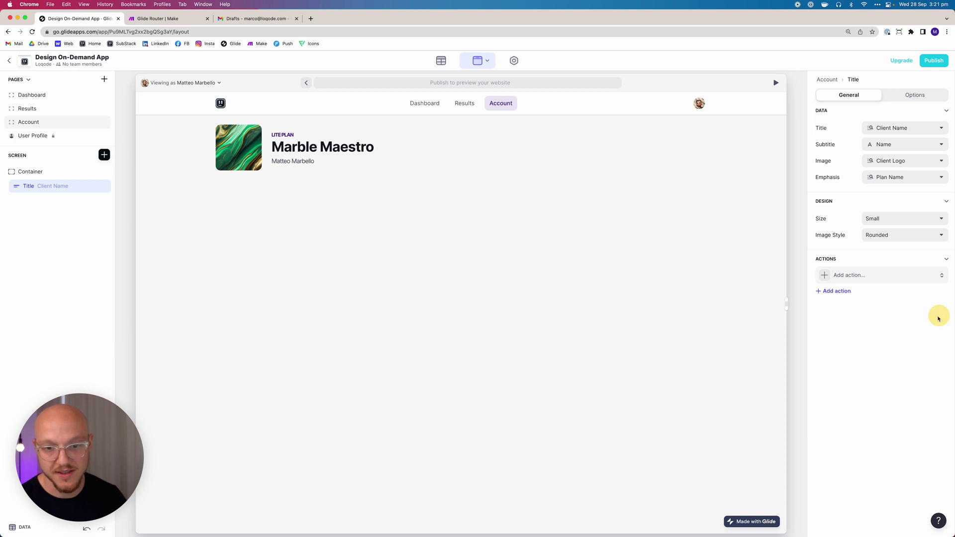
pyautogui.click(872, 363)
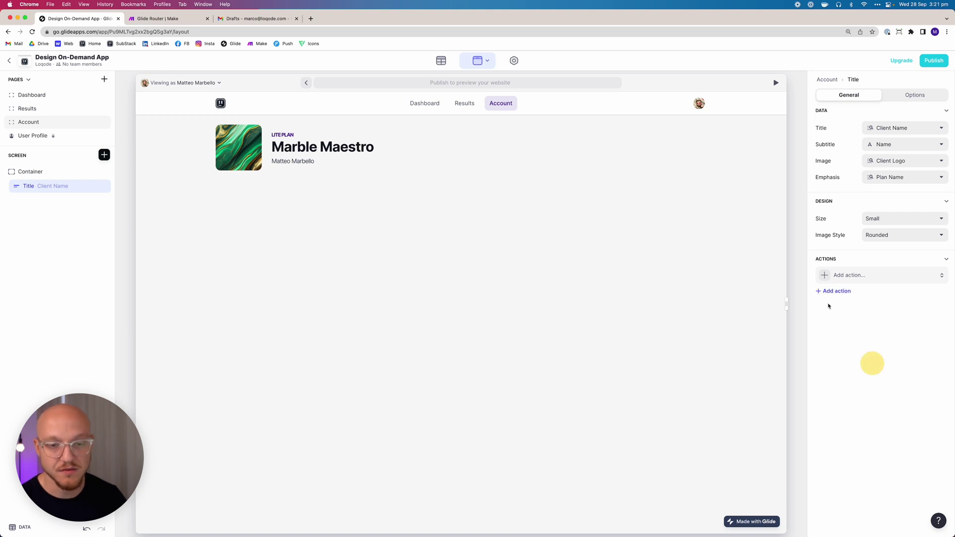
# Set the header container to a 2:1 layout and add a right-aligned Button Block in column two.
pyautogui.click(43, 172)
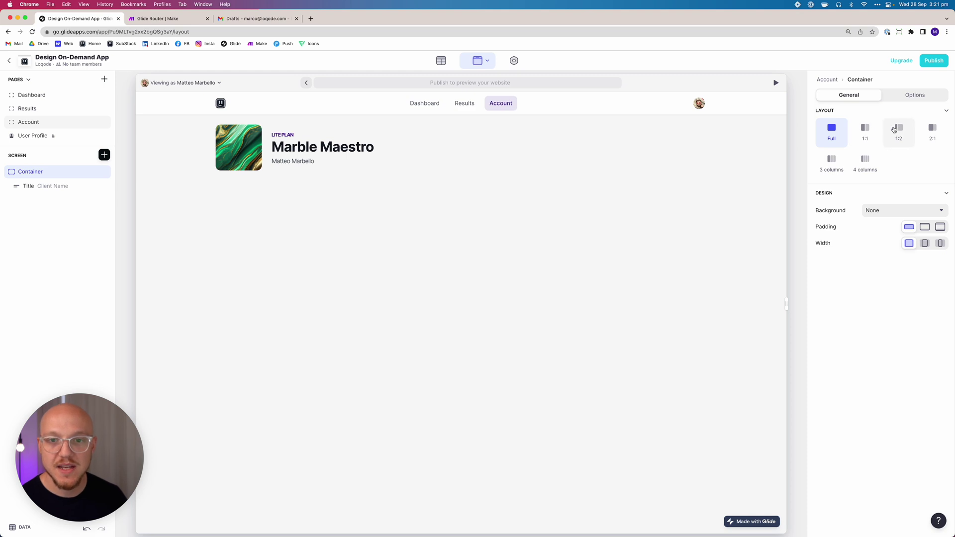
pyautogui.click(930, 133)
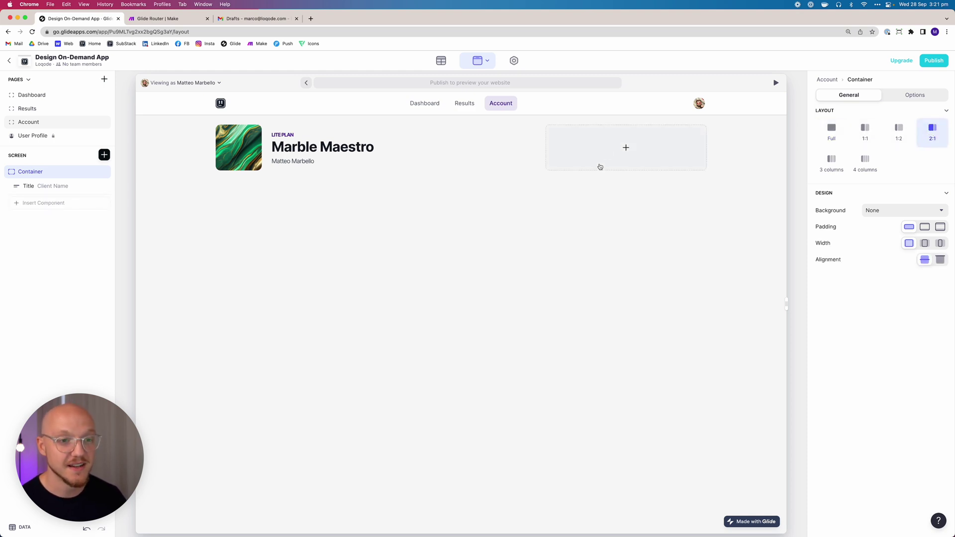
pyautogui.click(609, 146)
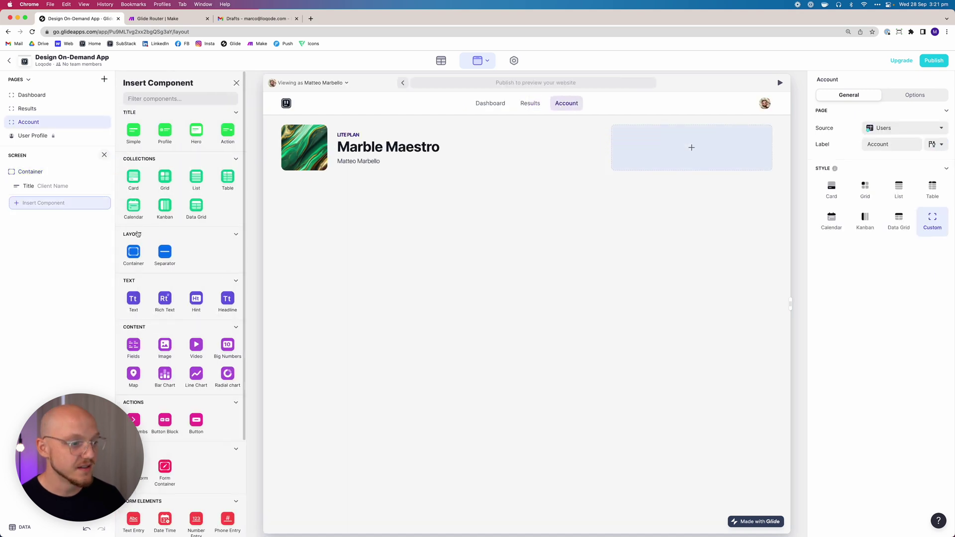
pyautogui.click(165, 421)
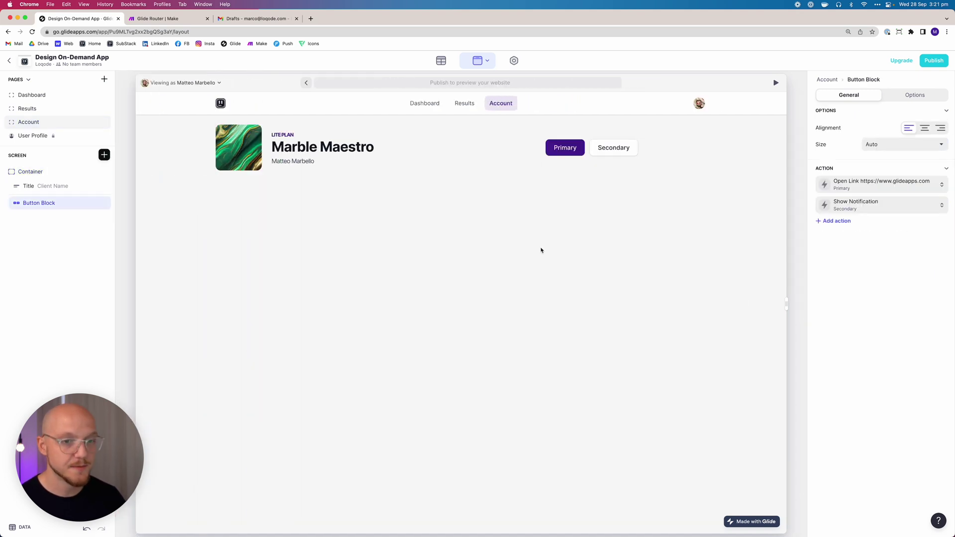
pyautogui.click(938, 131)
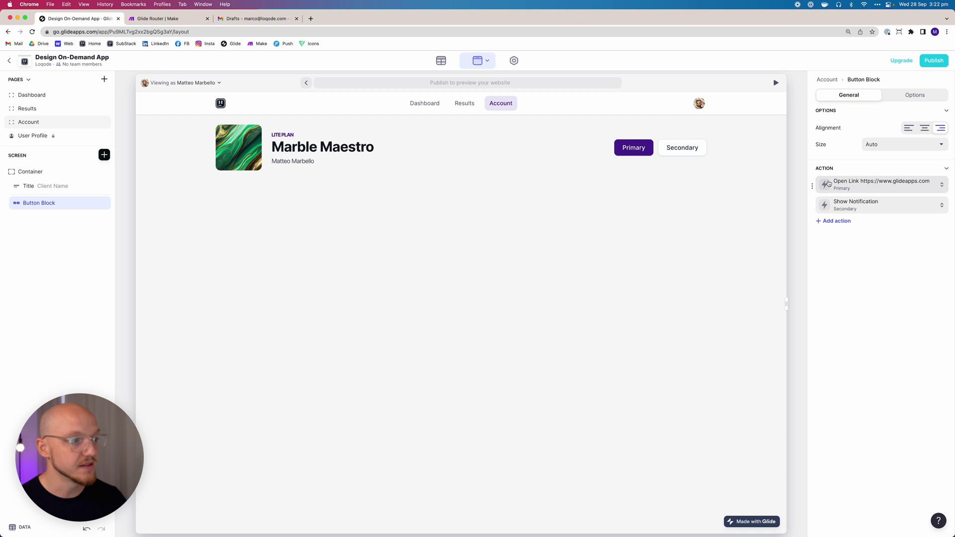
# Retitle the primary button Upgrade Plan and set its action to Compose Email.
pyautogui.click(869, 182)
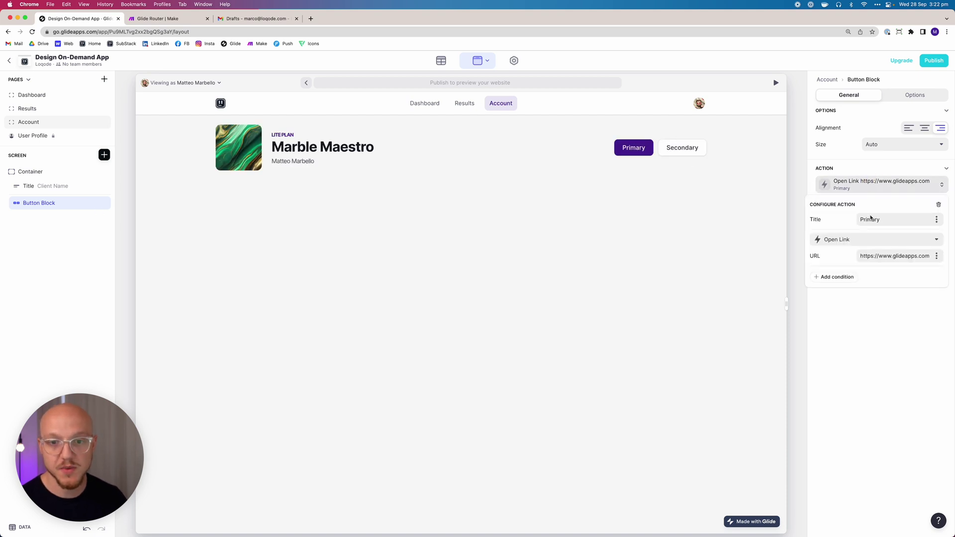
pyautogui.doubleClick(870, 217)
pyautogui.write('Upgrade Plan')
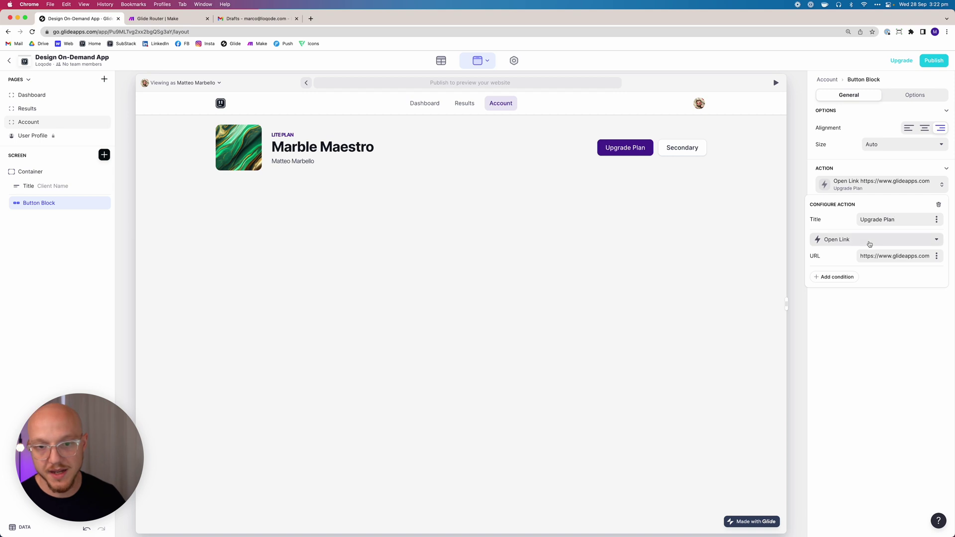
pyautogui.click(868, 241)
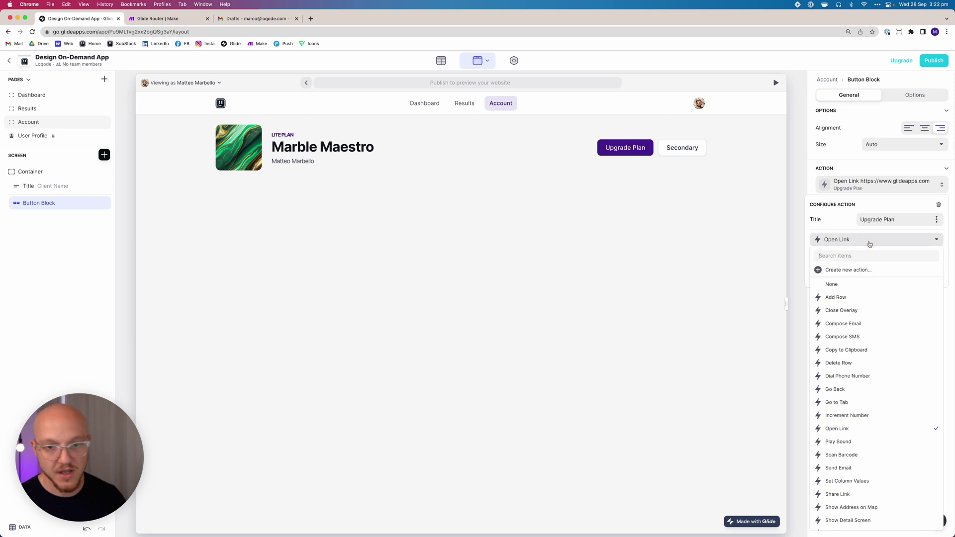
pyautogui.scroll(-3, 868, 314)
pyautogui.click(847, 264)
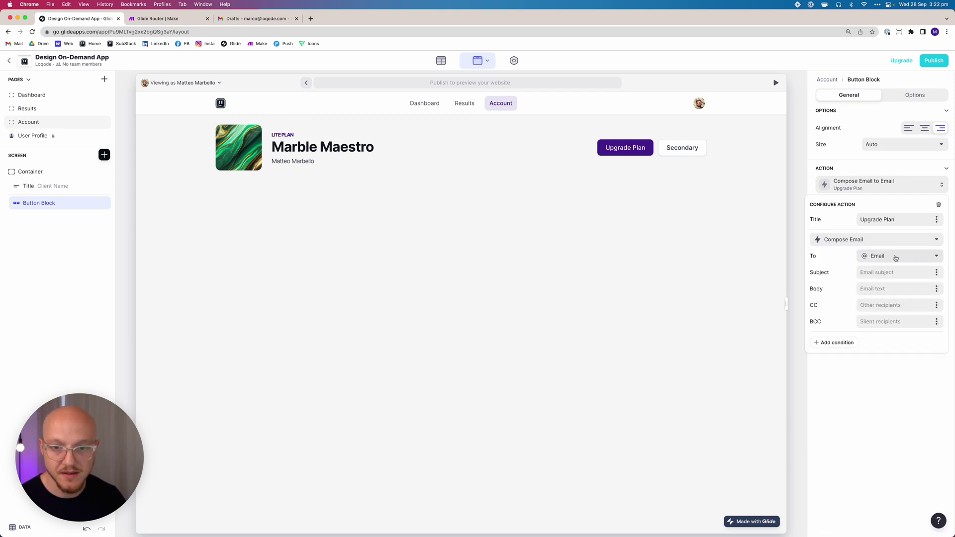
# Address the email to Admin, subject 'I'd like to upgrade my plan.', body Upgrade Email.
pyautogui.click(878, 259)
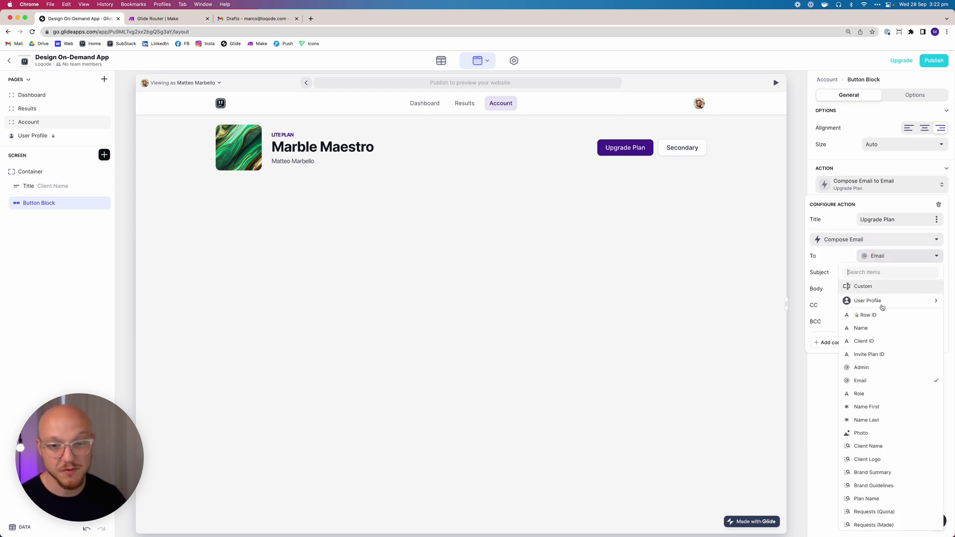
pyautogui.click(872, 368)
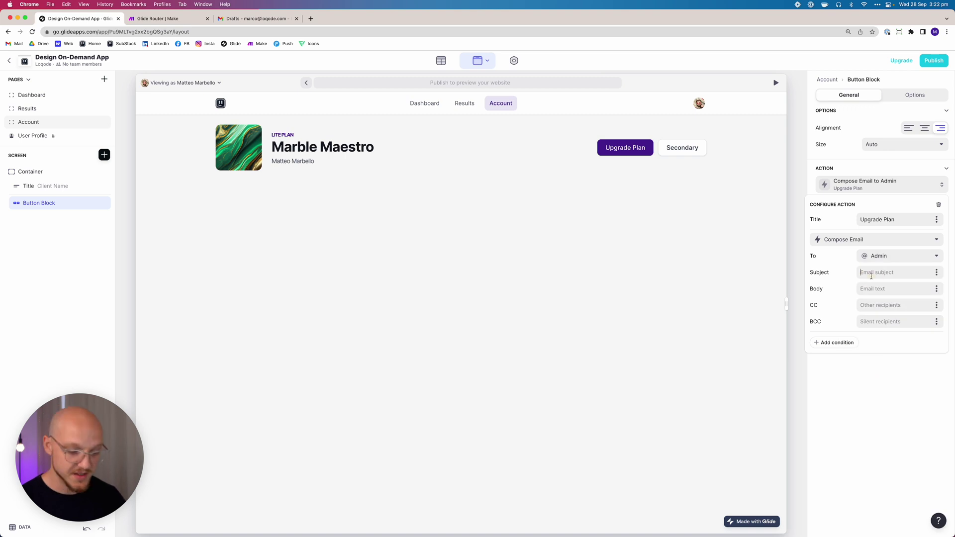
pyautogui.click(861, 273)
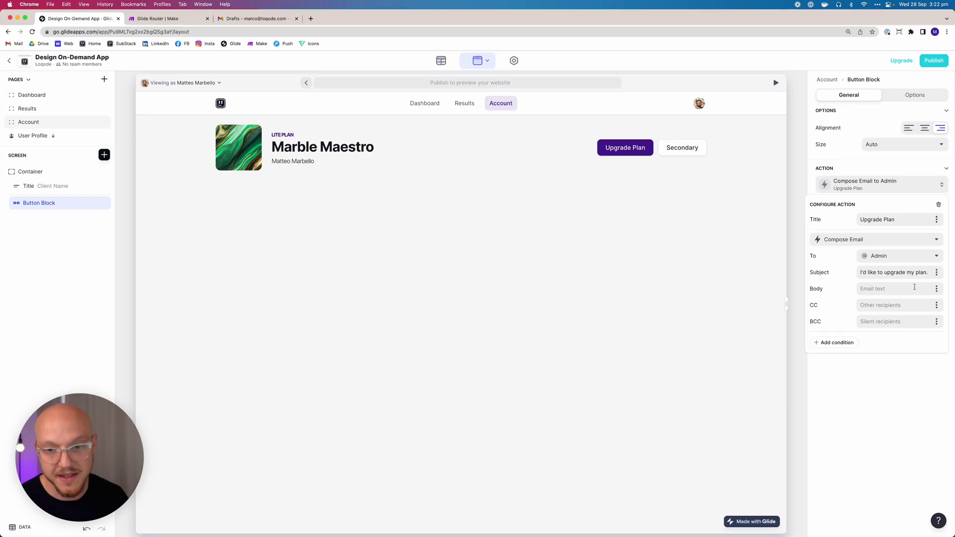
pyautogui.click(936, 290)
pyautogui.scroll(-2, 896, 393)
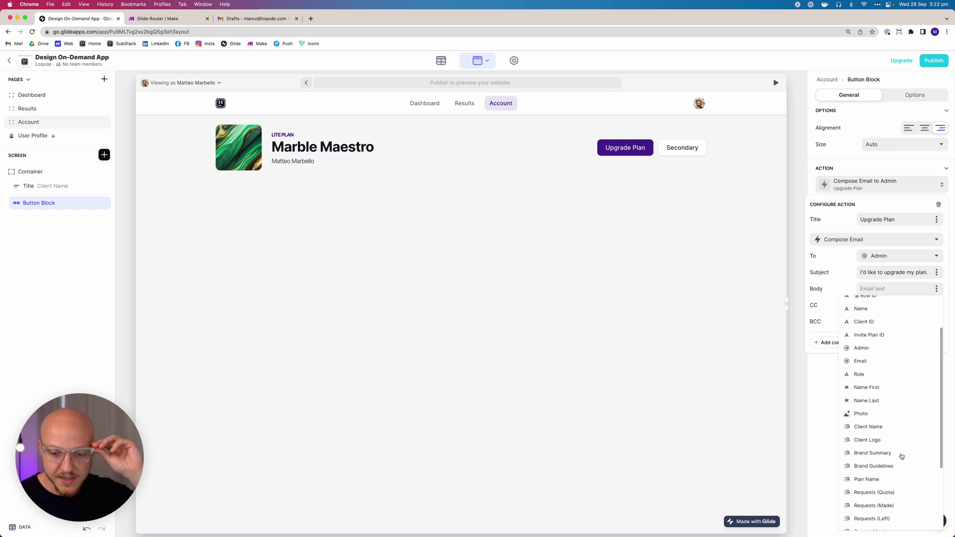
pyautogui.scroll(-1, 890, 378)
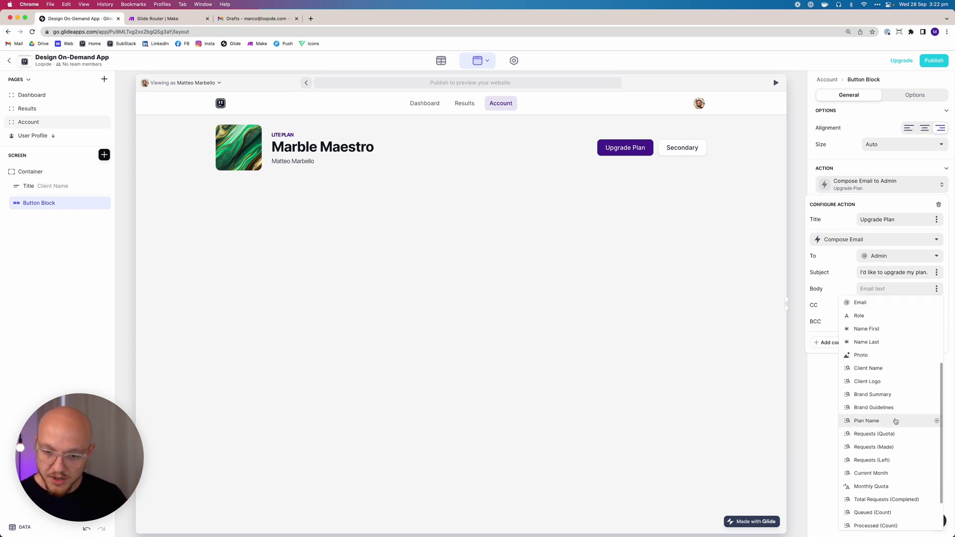
pyautogui.scroll(-4, 894, 421)
pyautogui.click(892, 524)
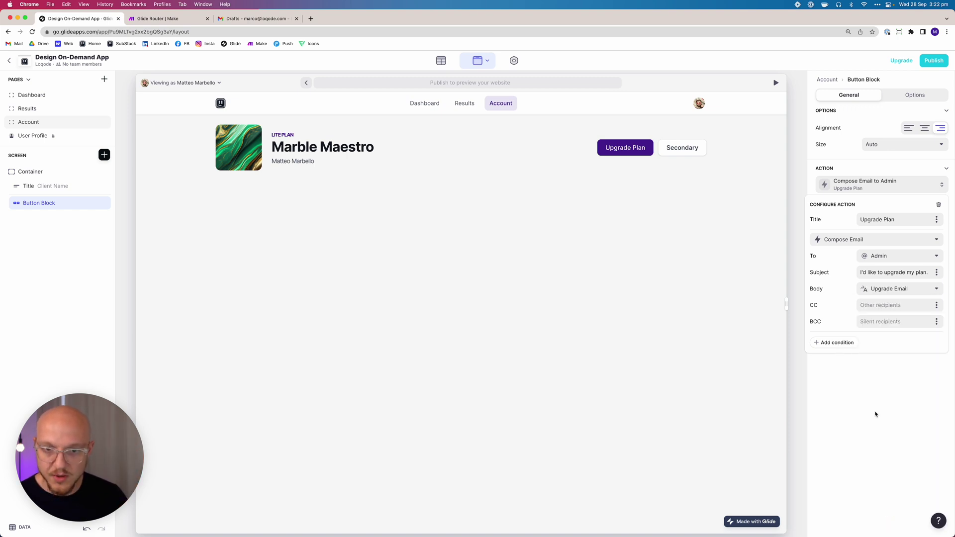
# Retitle the secondary button Edit Account and set its action to Show Edit Screen.
pyautogui.click(875, 414)
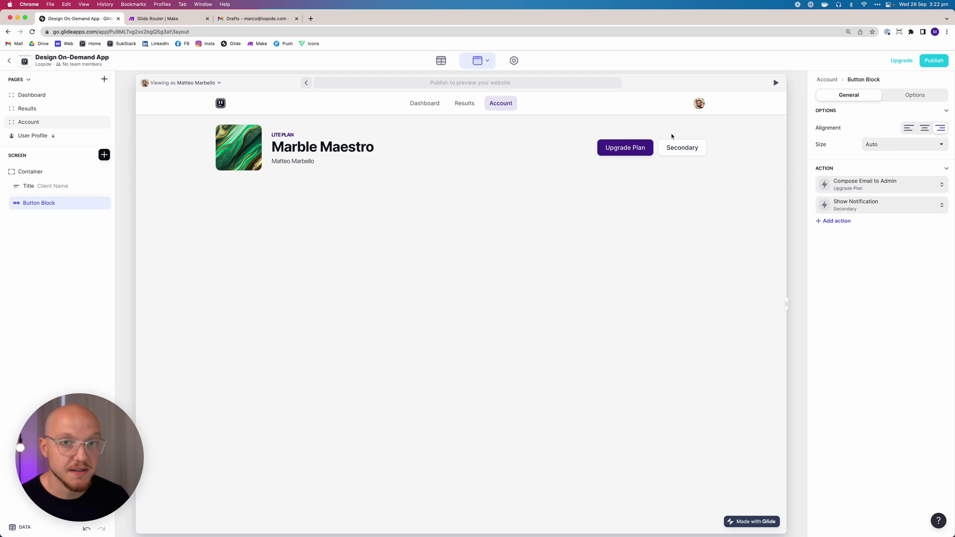
pyautogui.click(867, 211)
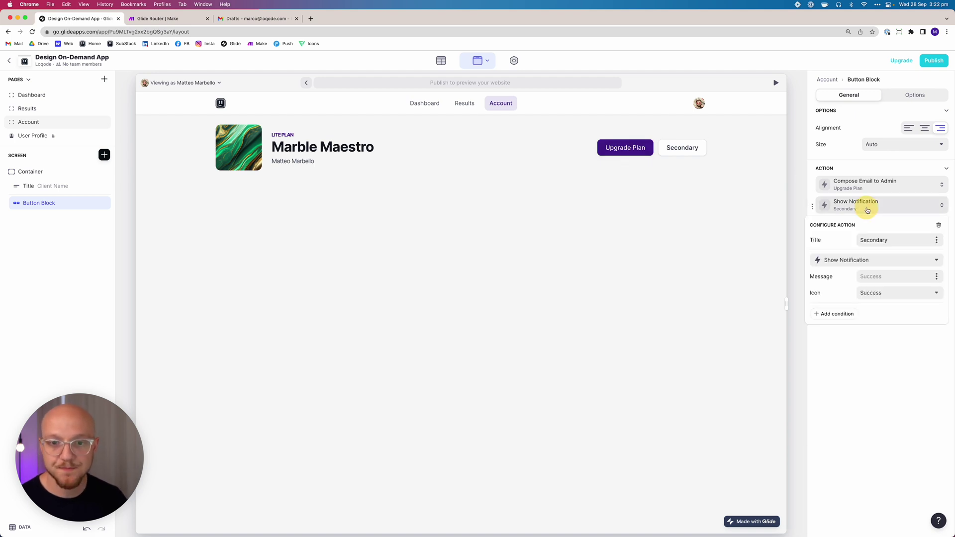
pyautogui.doubleClick(877, 239)
pyautogui.write('Edit Account')
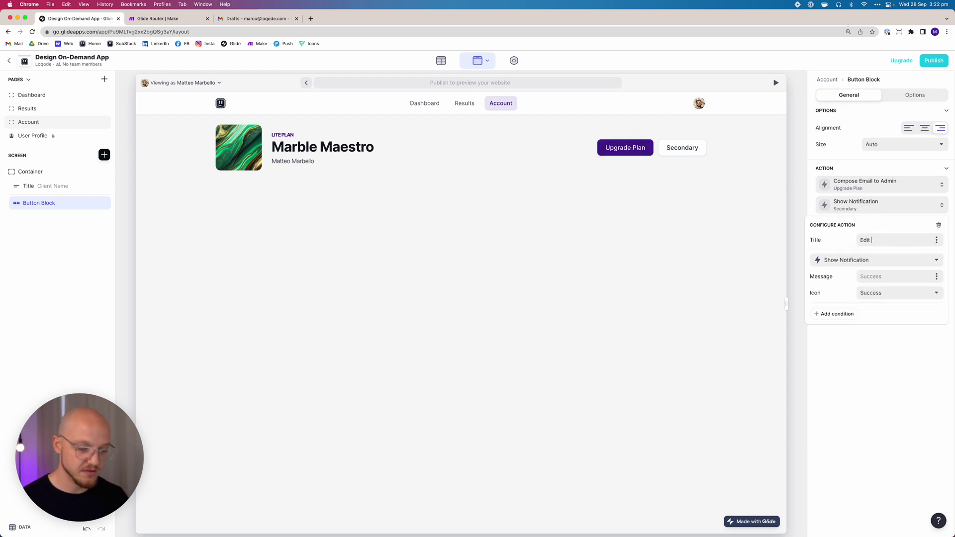
pyautogui.click(875, 261)
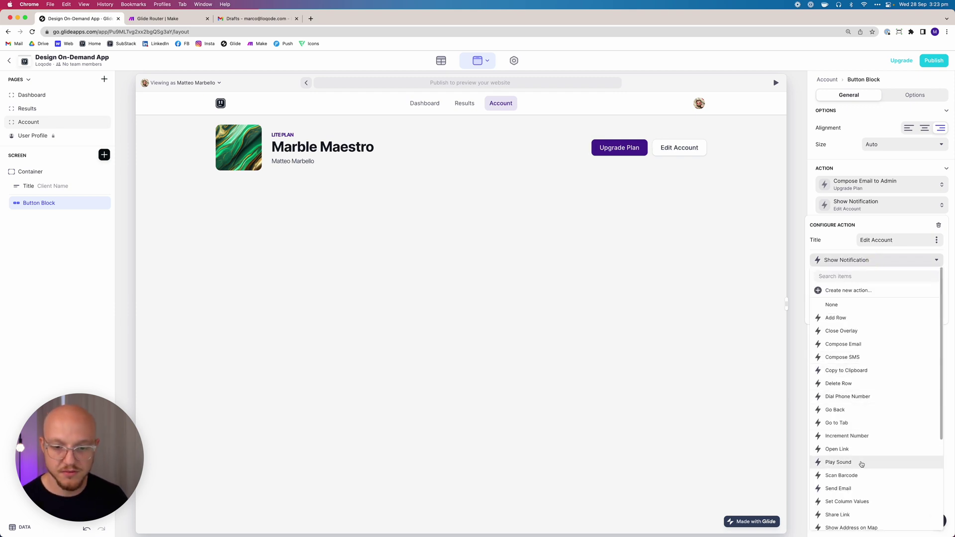
pyautogui.scroll(-5, 862, 463)
pyautogui.click(857, 417)
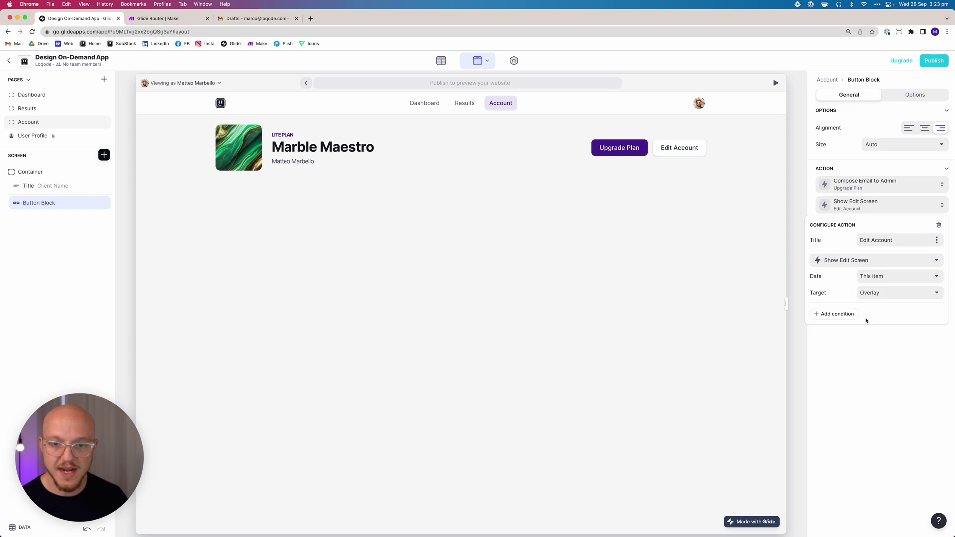
# Set the edit screen's data to Client and its target to Slide In.
pyautogui.click(875, 281)
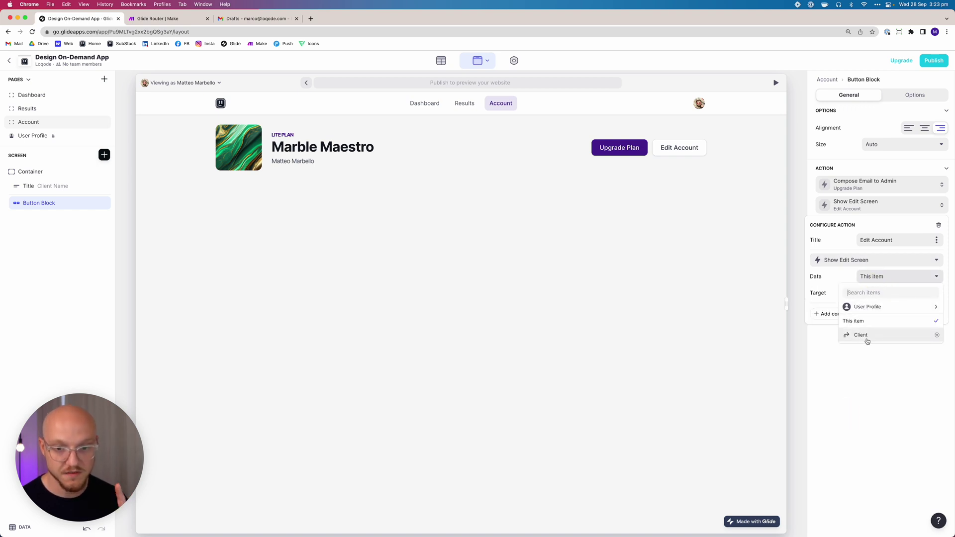
pyautogui.click(866, 337)
pyautogui.click(876, 293)
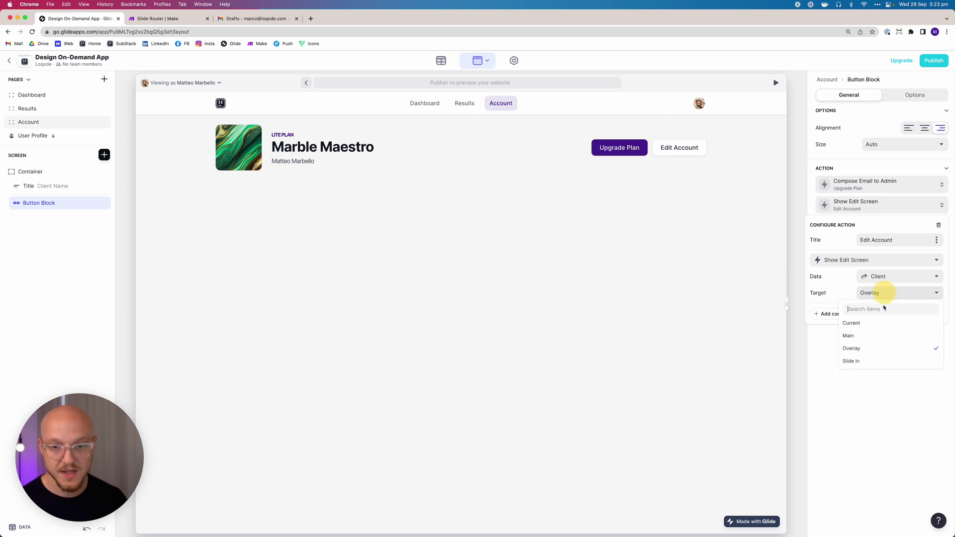
pyautogui.click(870, 358)
# Set the edit form's title to Edit Account and choose Create new action for On Submit.
pyautogui.click(685, 147)
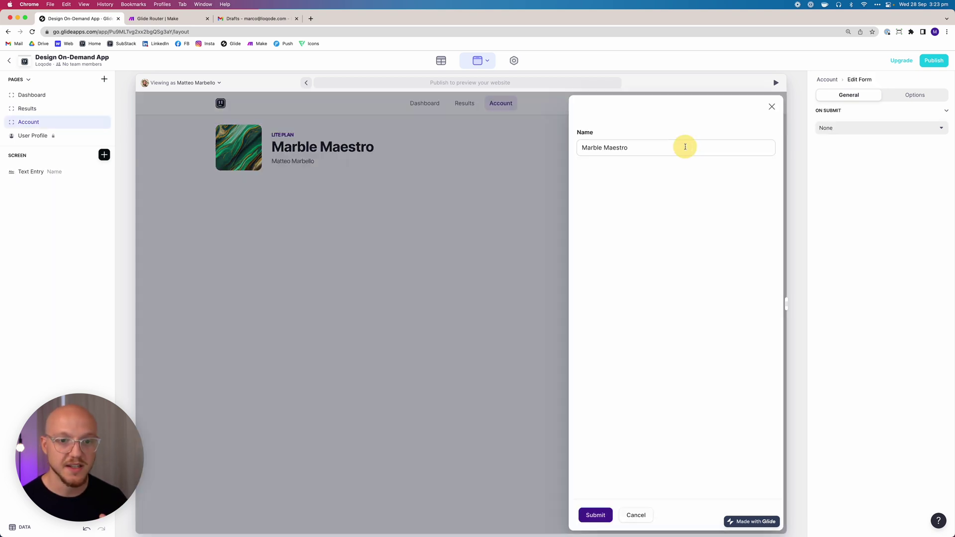
pyautogui.click(890, 97)
pyautogui.click(883, 125)
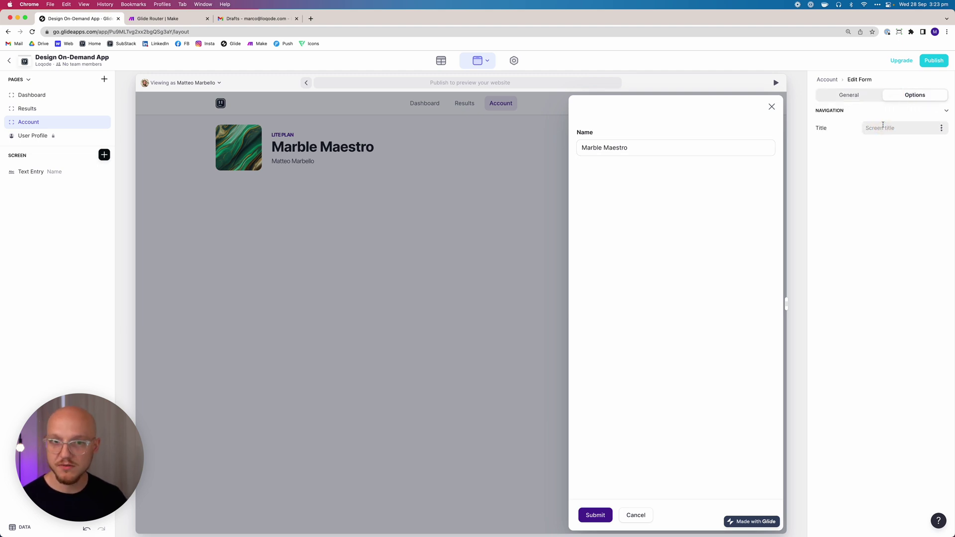
pyautogui.write('Edit Account')
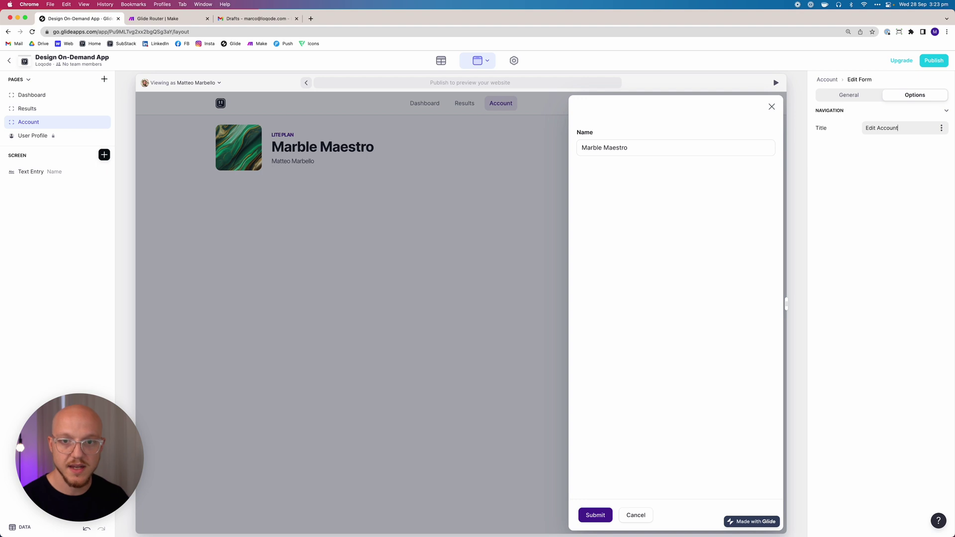
pyautogui.click(812, 124)
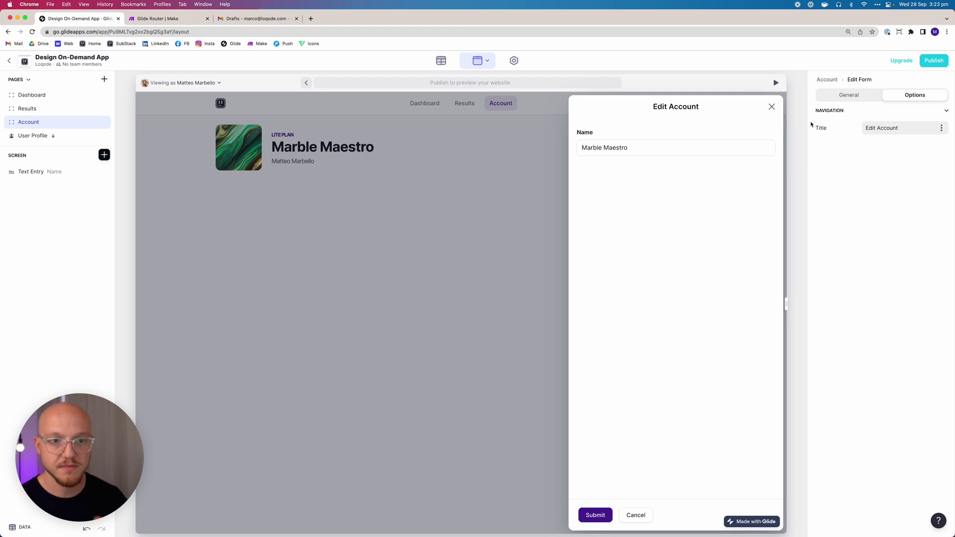
pyautogui.click(848, 97)
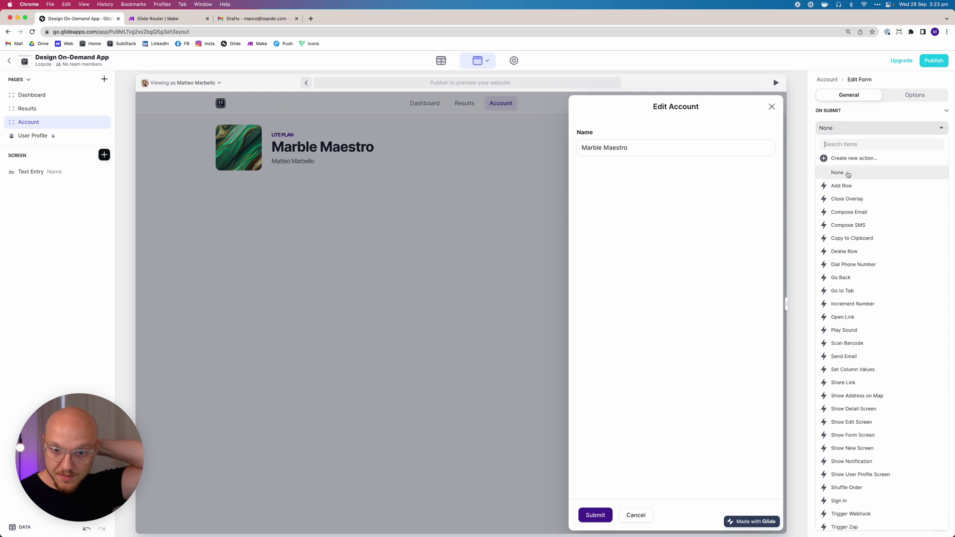
pyautogui.click(846, 158)
# Name the action 'Client - Edit Account' and add an 'Account Edited' notification after Open Link.
pyautogui.click(850, 85)
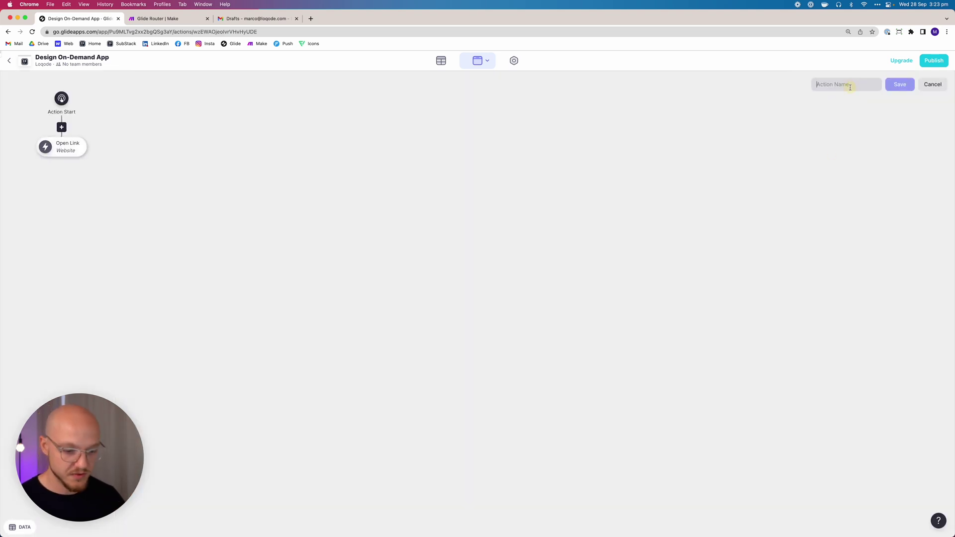
pyautogui.write('Edit Account')
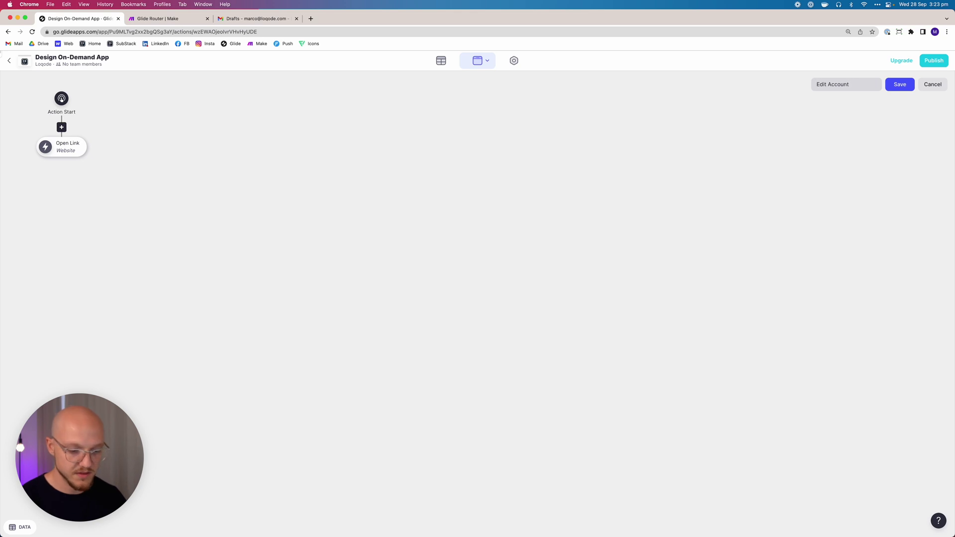
pyautogui.write('Client -')
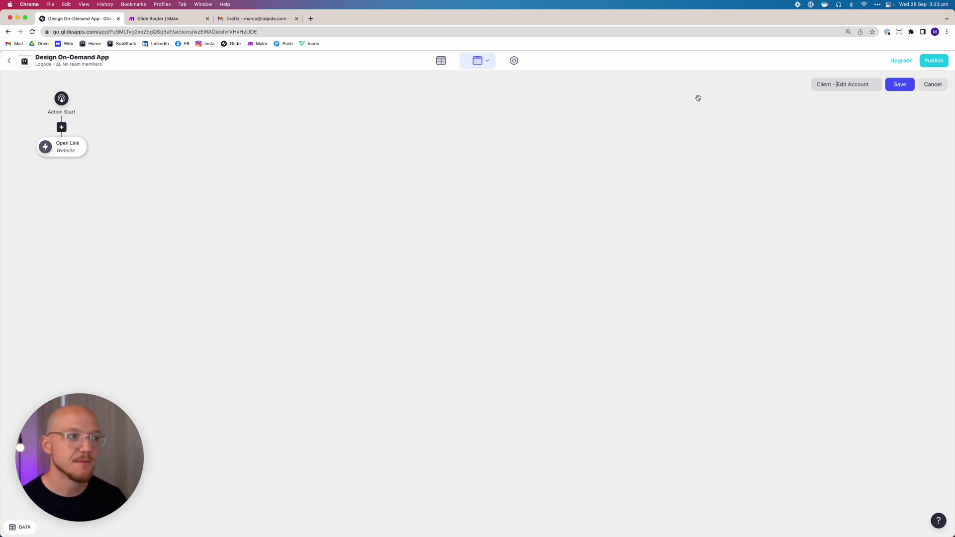
pyautogui.click(62, 155)
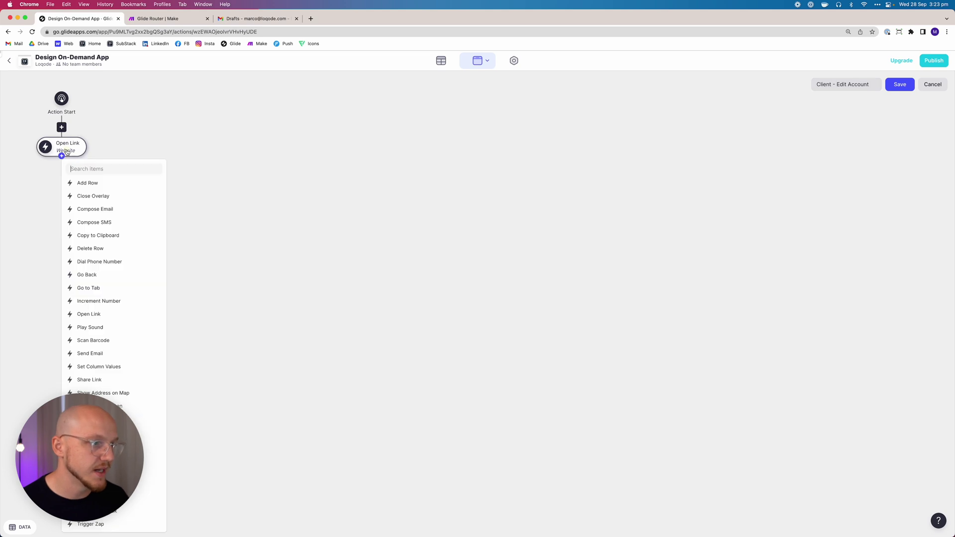
pyautogui.click(103, 197)
pyautogui.click(62, 173)
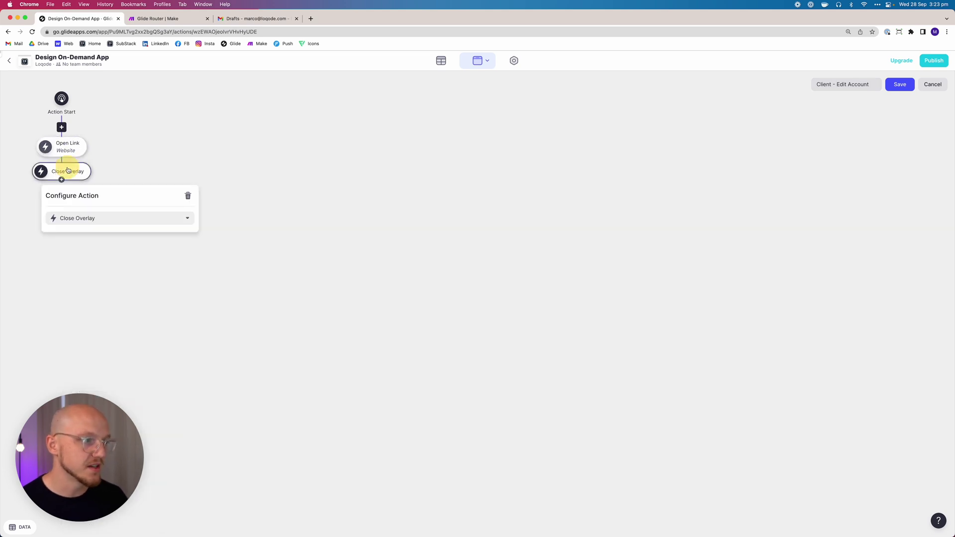
pyautogui.click(109, 219)
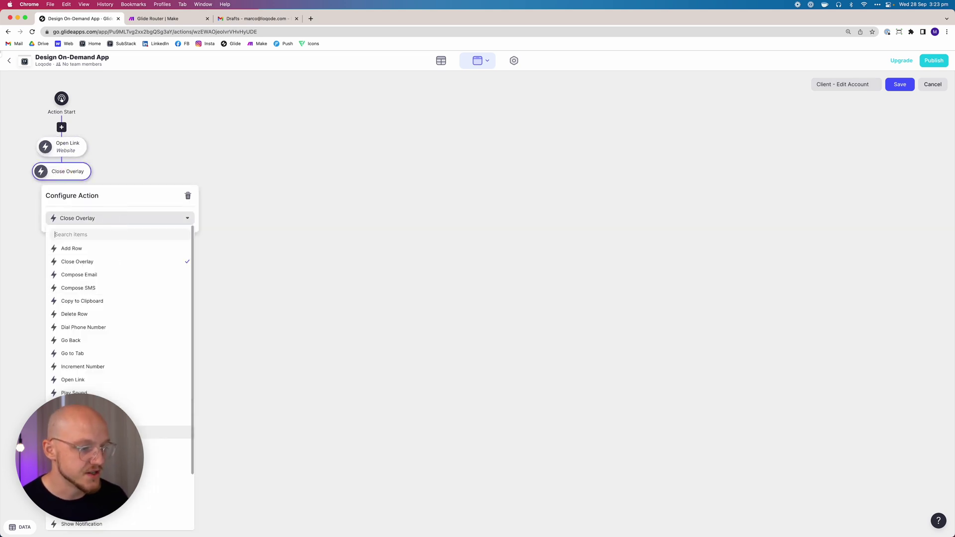
pyautogui.click(102, 524)
pyautogui.click(119, 234)
pyautogui.write('A')
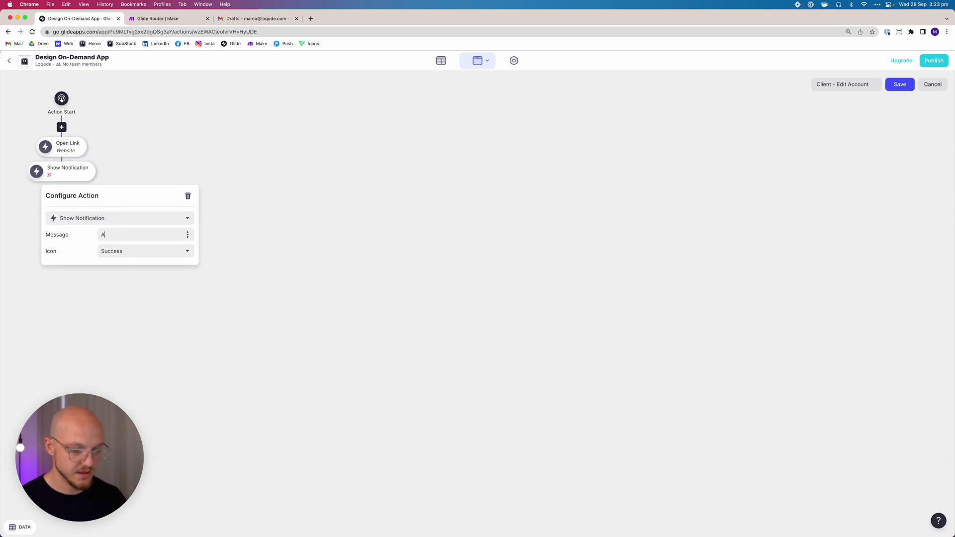
pyautogui.write('ccount Edited')
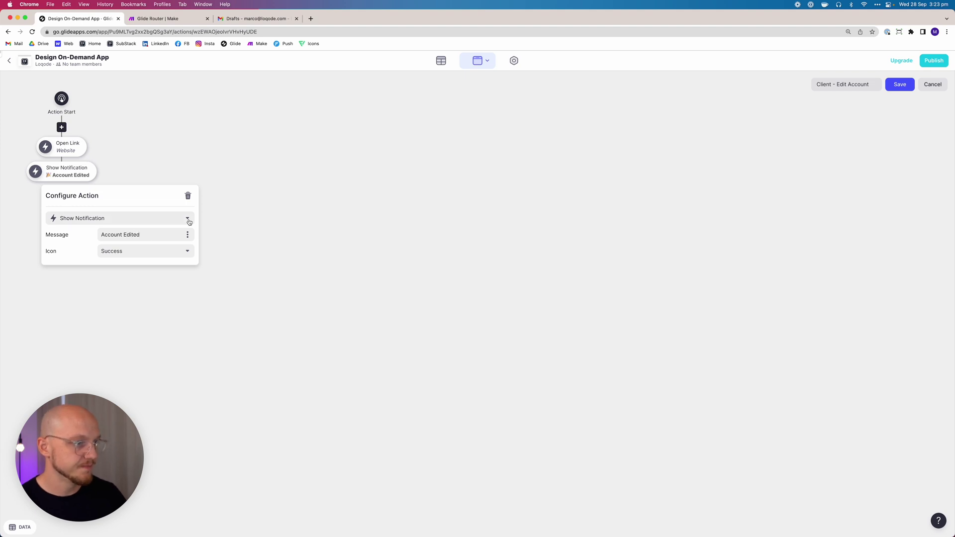
pyautogui.click(275, 221)
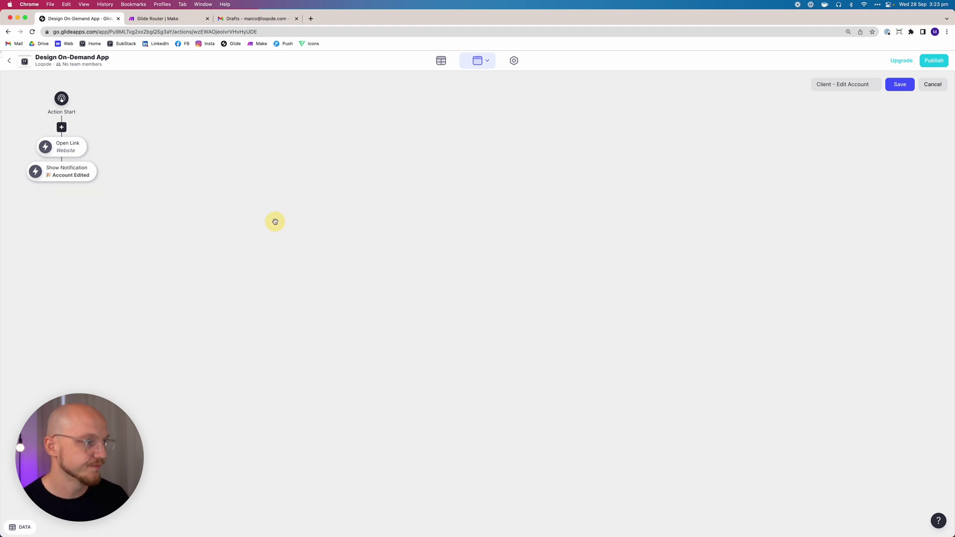
# Save the action, add a Brand Summary text entry, and place a Logo image picker above it.
pyautogui.click(899, 85)
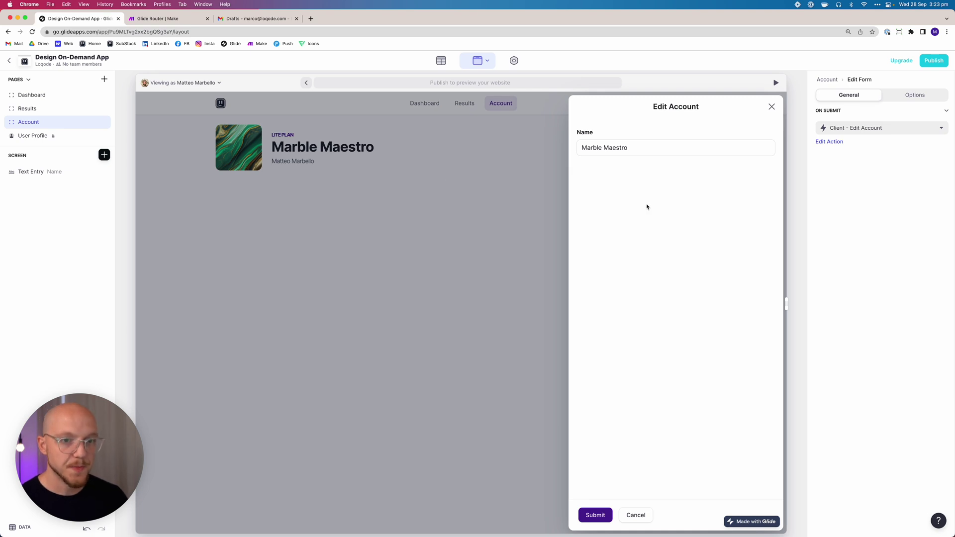
pyautogui.click(104, 155)
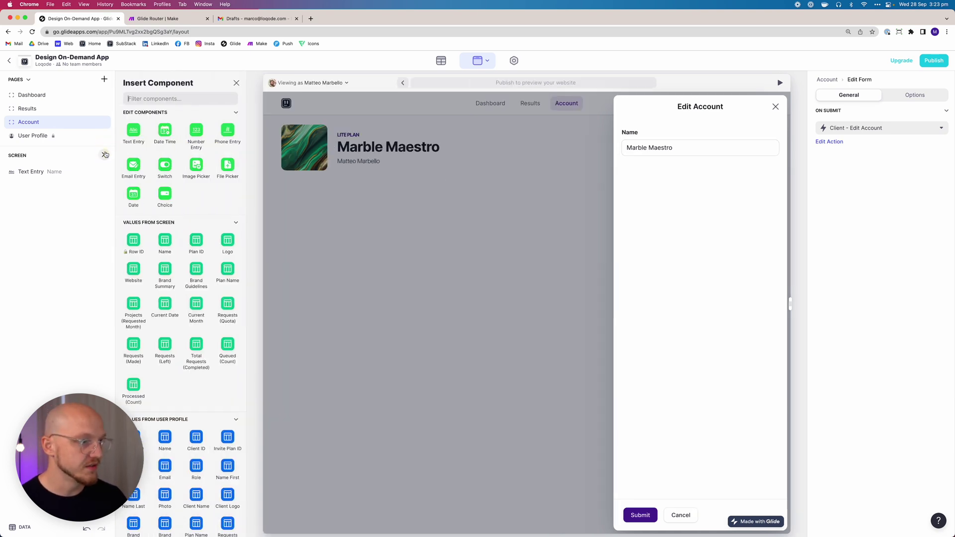
pyautogui.click(133, 132)
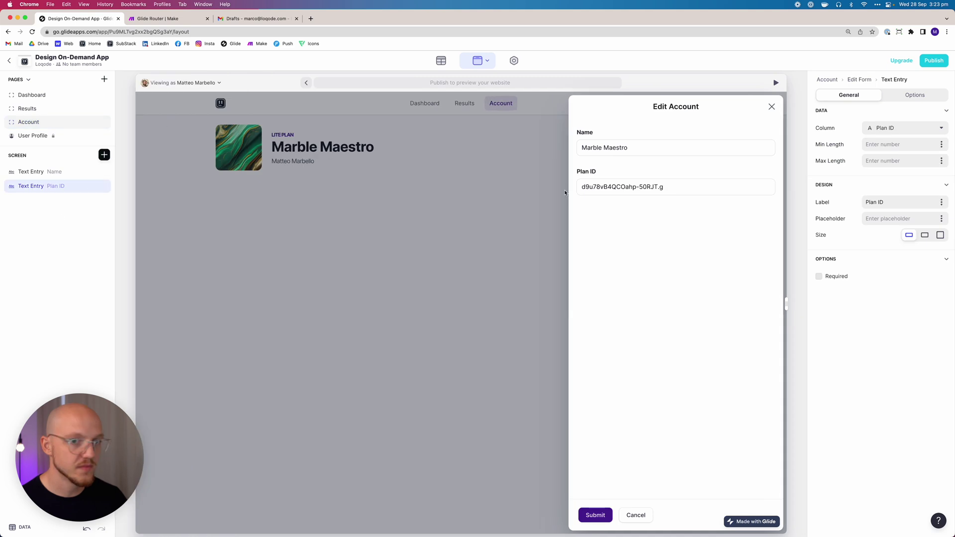
pyautogui.click(885, 130)
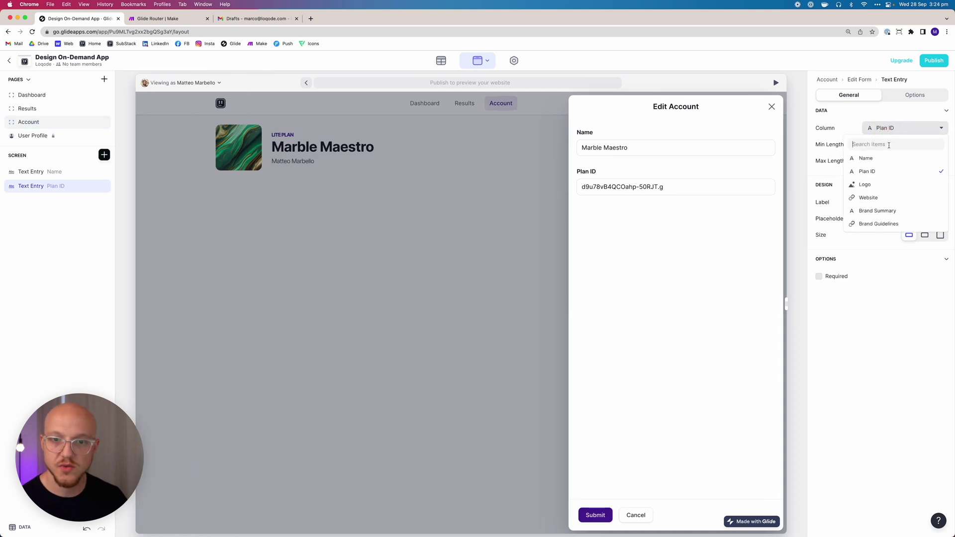
pyautogui.click(882, 210)
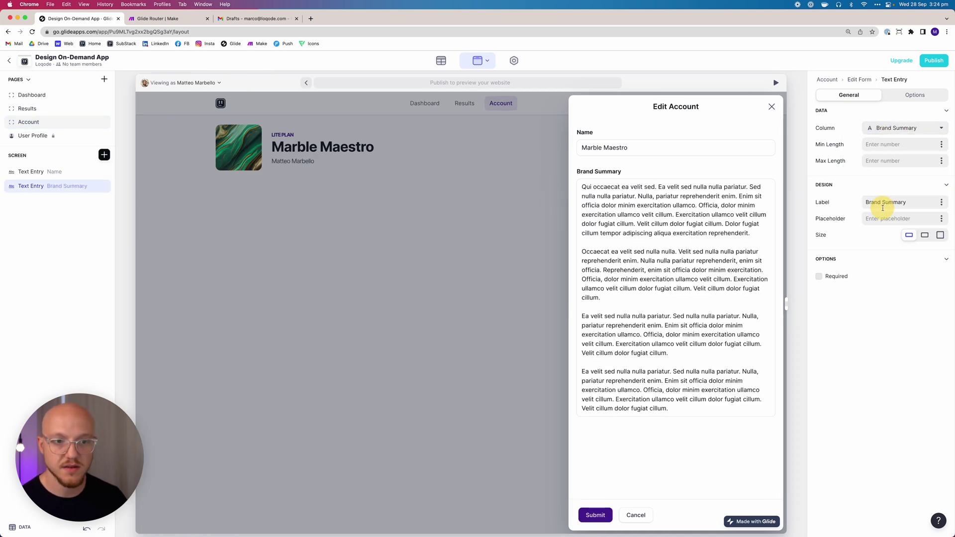
pyautogui.click(104, 155)
pyautogui.click(199, 167)
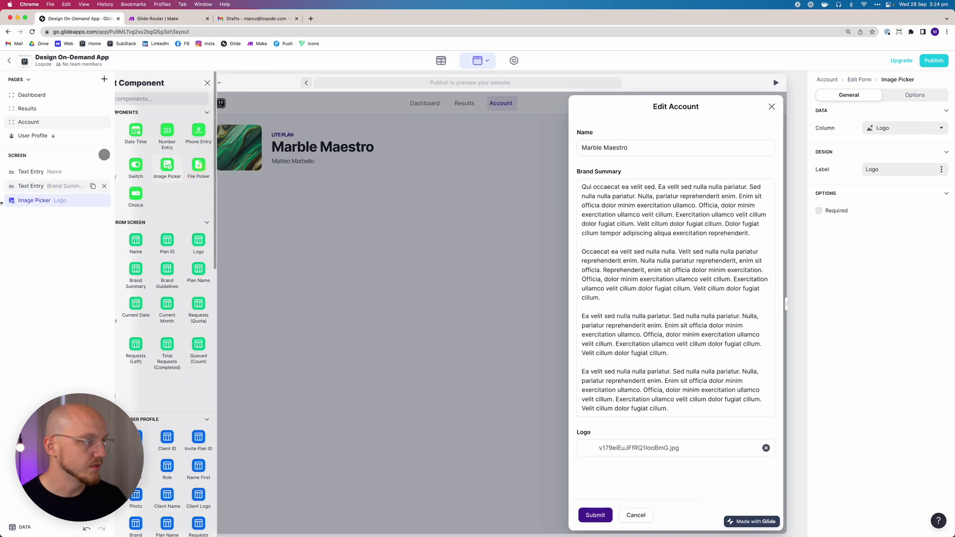
pyautogui.moveTo(36, 193); pyautogui.dragTo(32, 185)
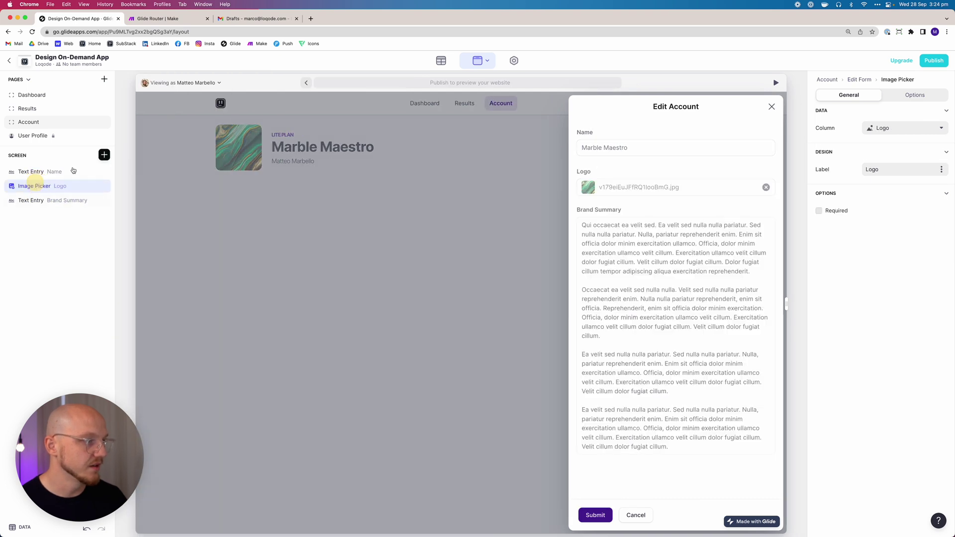
# Add a Brand Guidelines file picker and a Website text entry below the Logo picker.
pyautogui.click(104, 155)
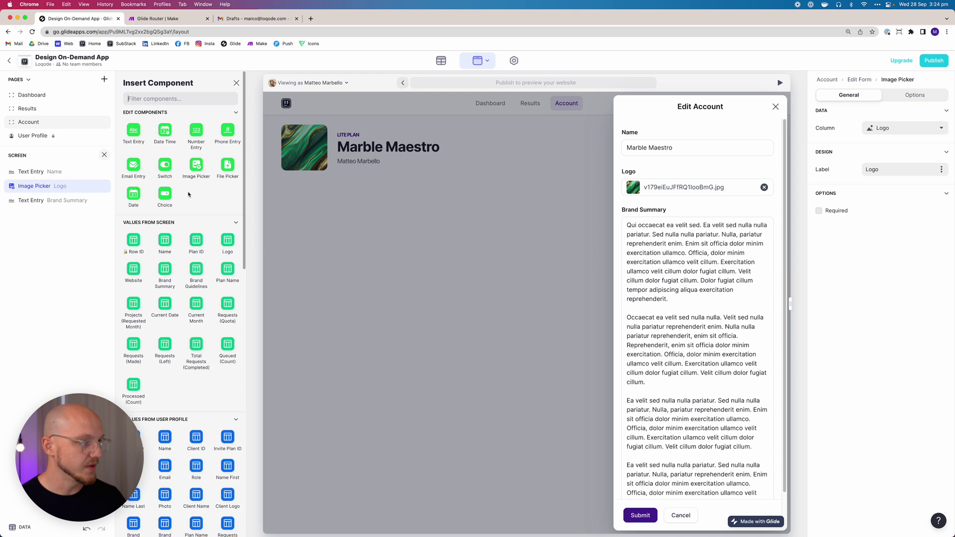
pyautogui.click(229, 168)
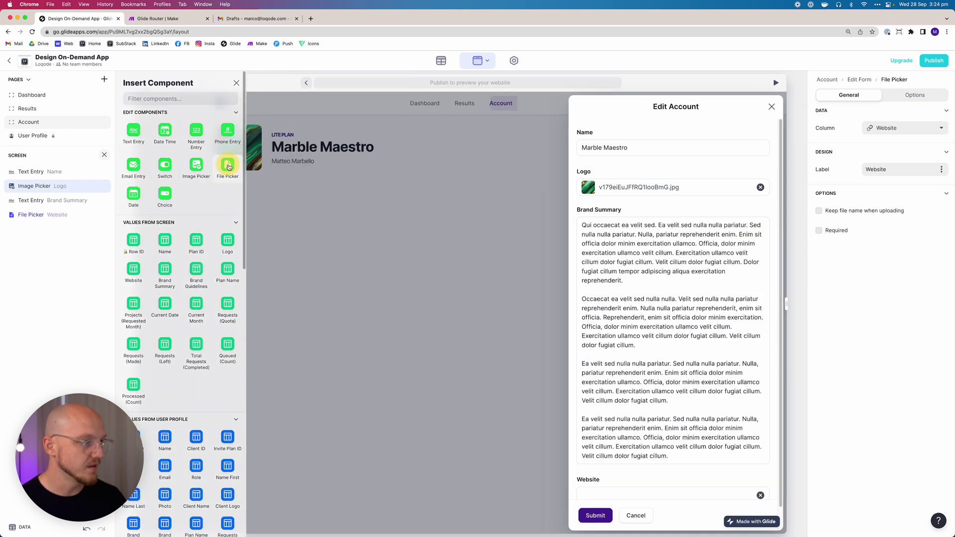
pyautogui.click(893, 130)
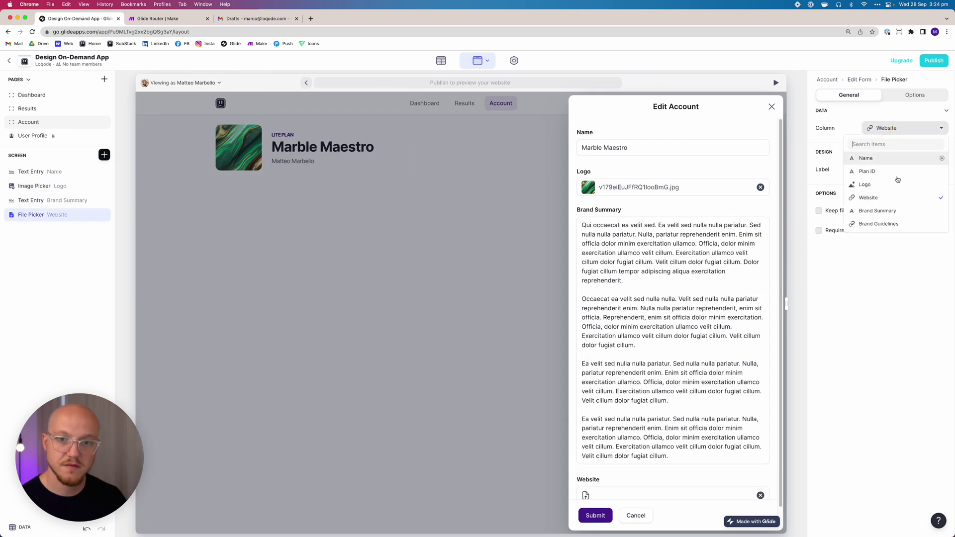
pyautogui.click(879, 225)
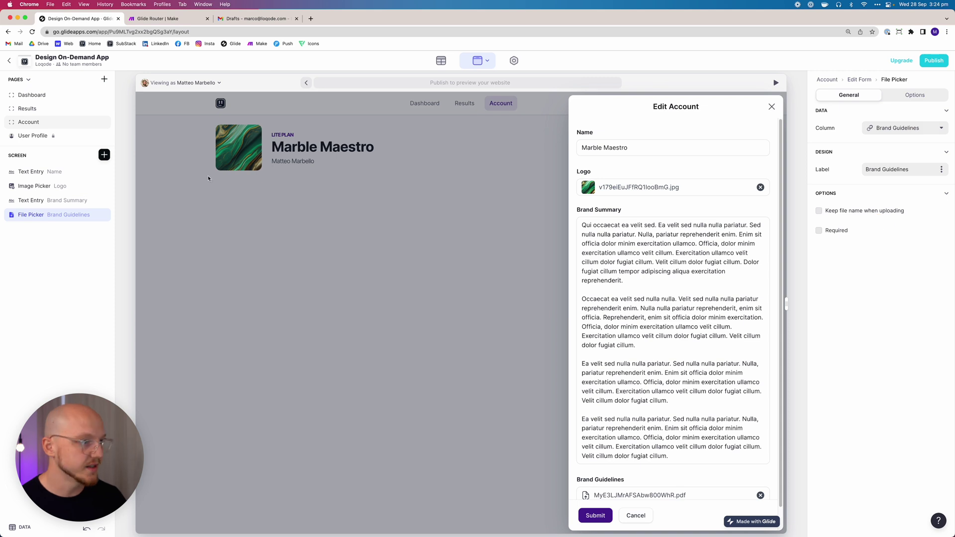
pyautogui.click(104, 154)
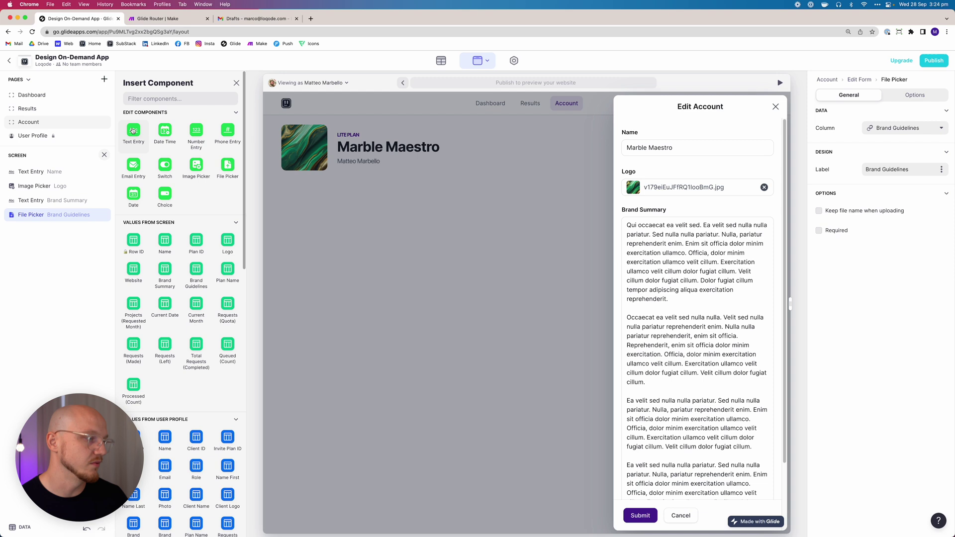
pyautogui.moveTo(130, 132); pyautogui.dragTo(37, 193)
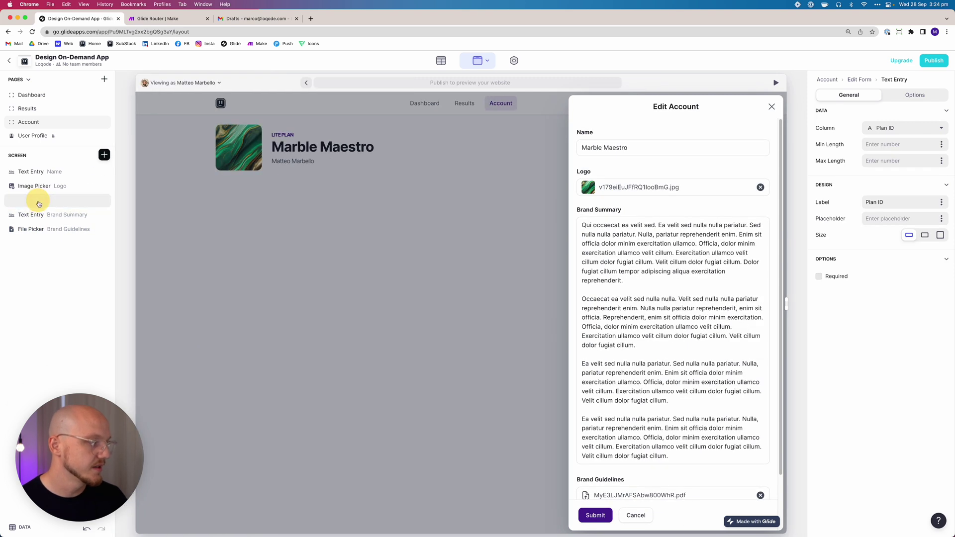
pyautogui.click(883, 128)
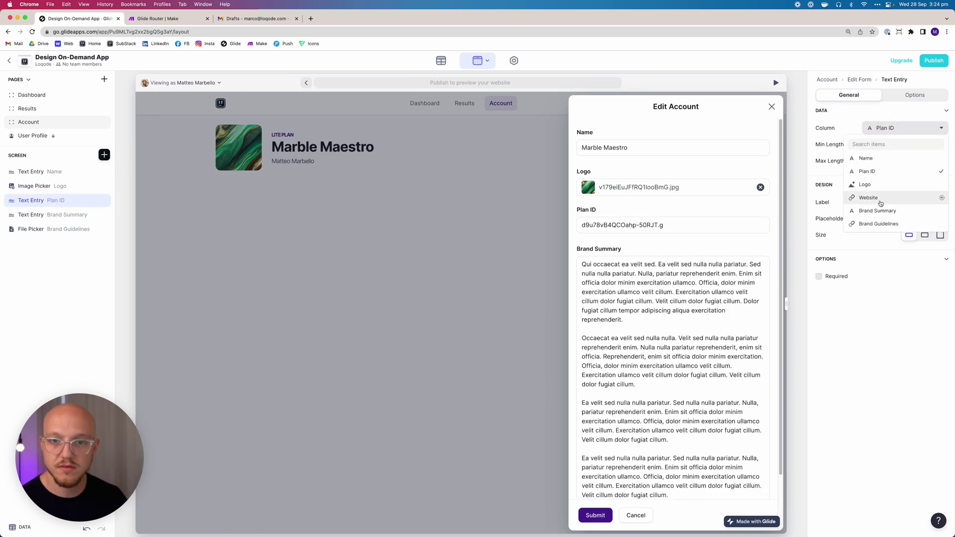
pyautogui.click(868, 196)
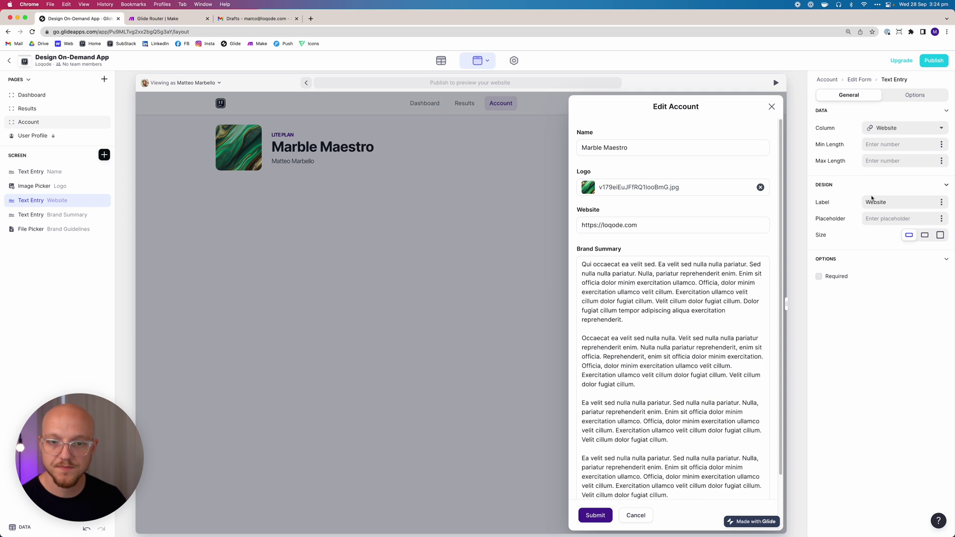
pyautogui.click(839, 278)
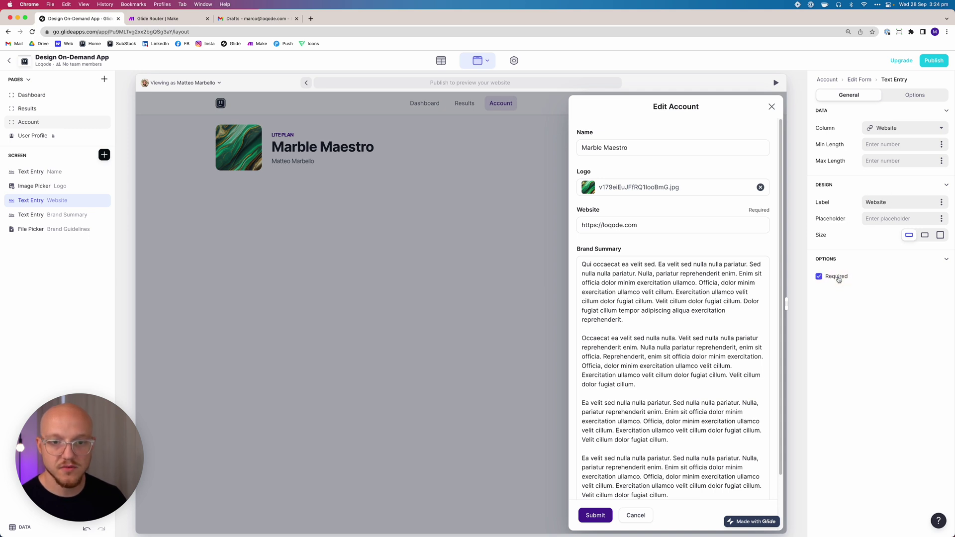
pyautogui.click(838, 278)
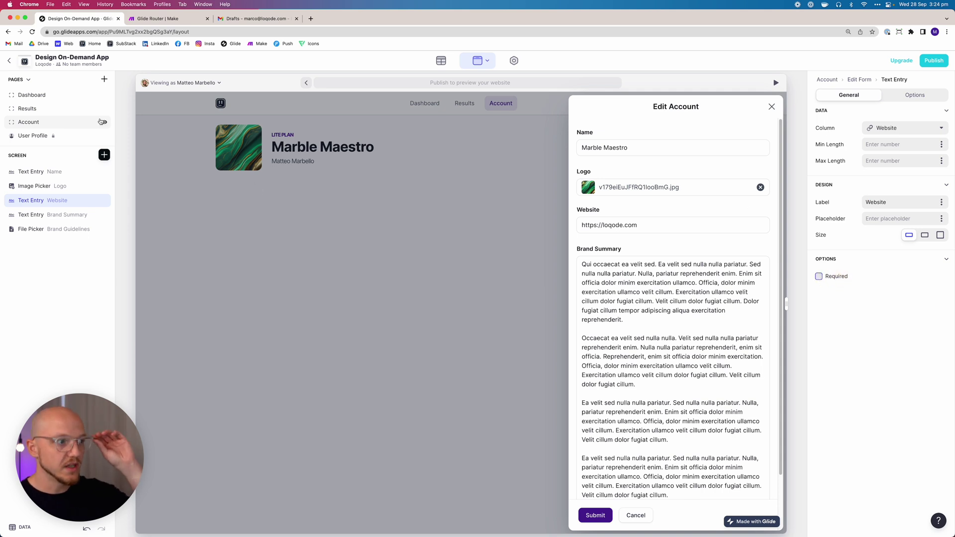
# Mark the Name, Logo, Website and Brand Summary fields as required.
pyautogui.click(59, 172)
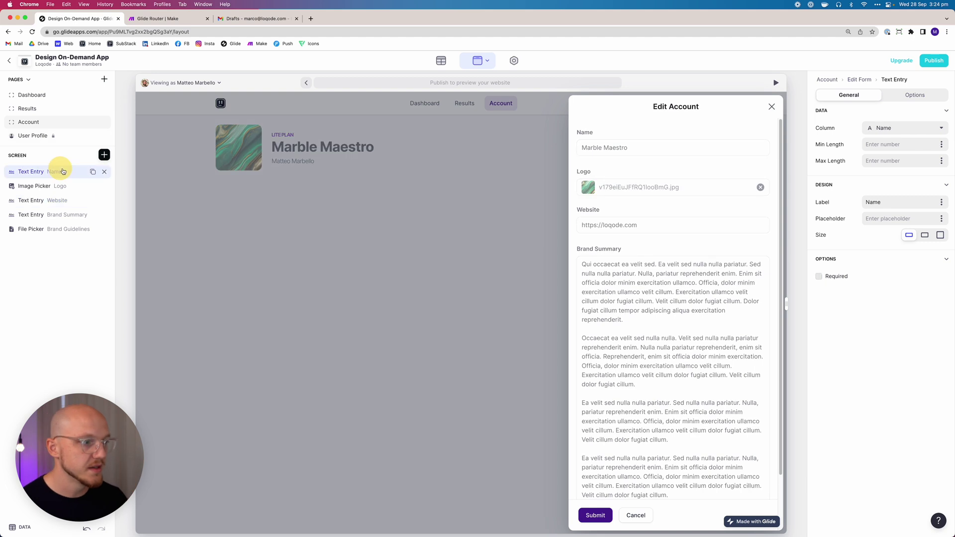
pyautogui.click(836, 277)
pyautogui.click(89, 186)
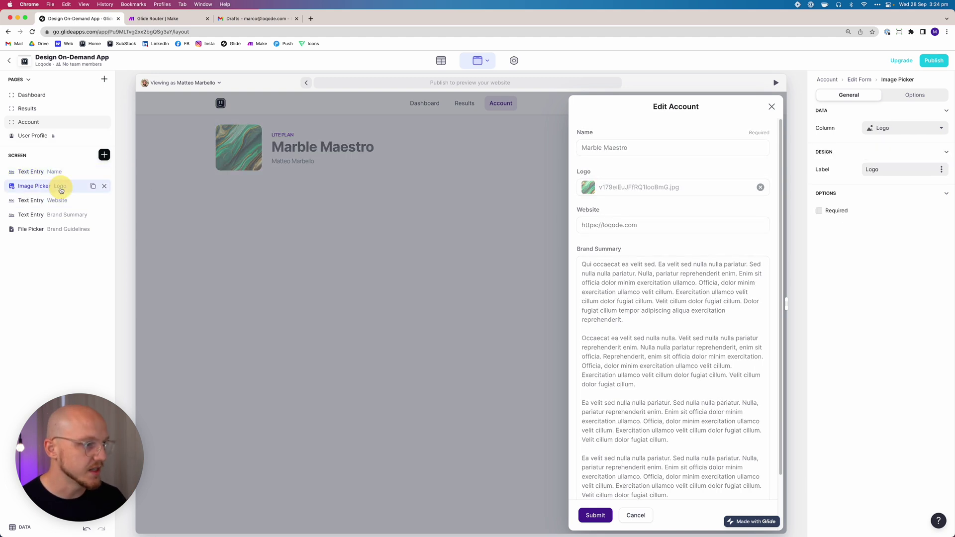
pyautogui.click(832, 214)
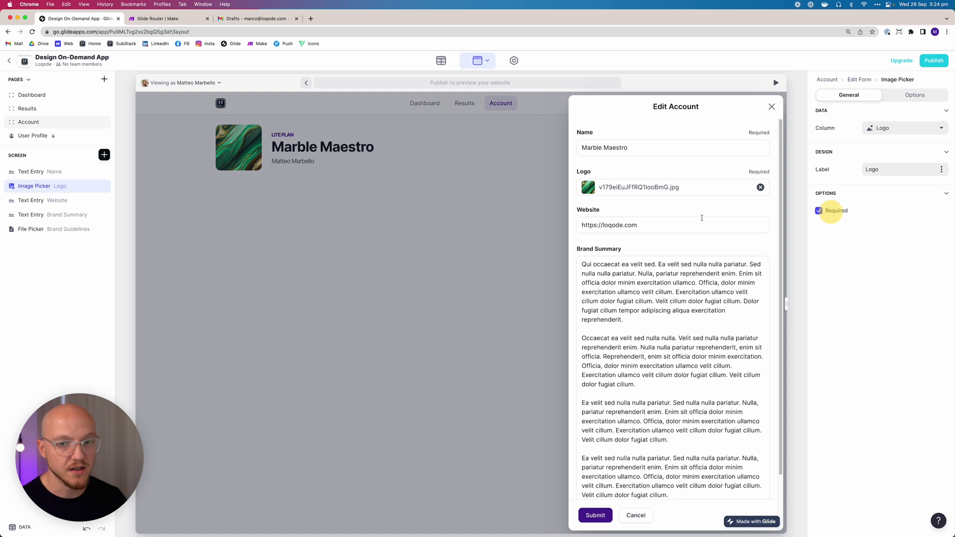
pyautogui.click(43, 200)
pyautogui.click(837, 276)
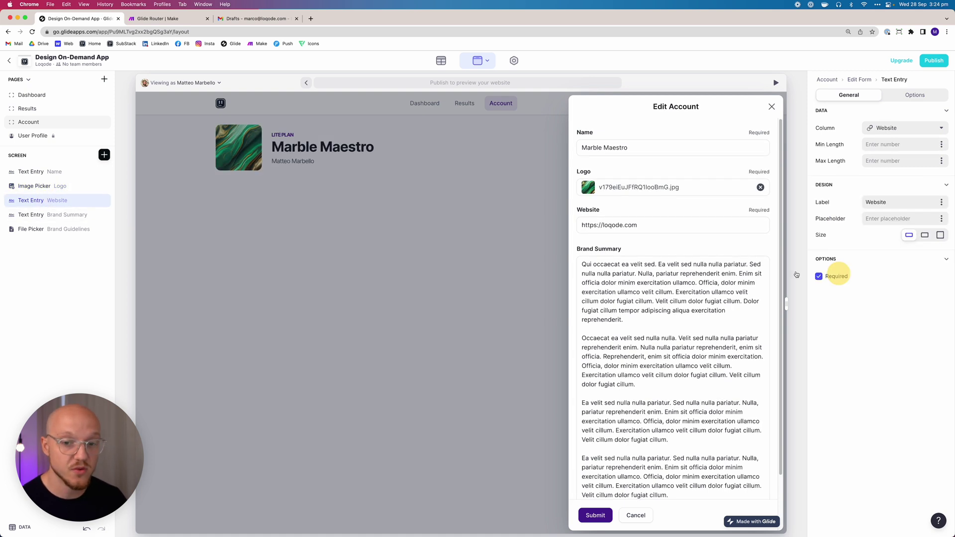
pyautogui.click(57, 214)
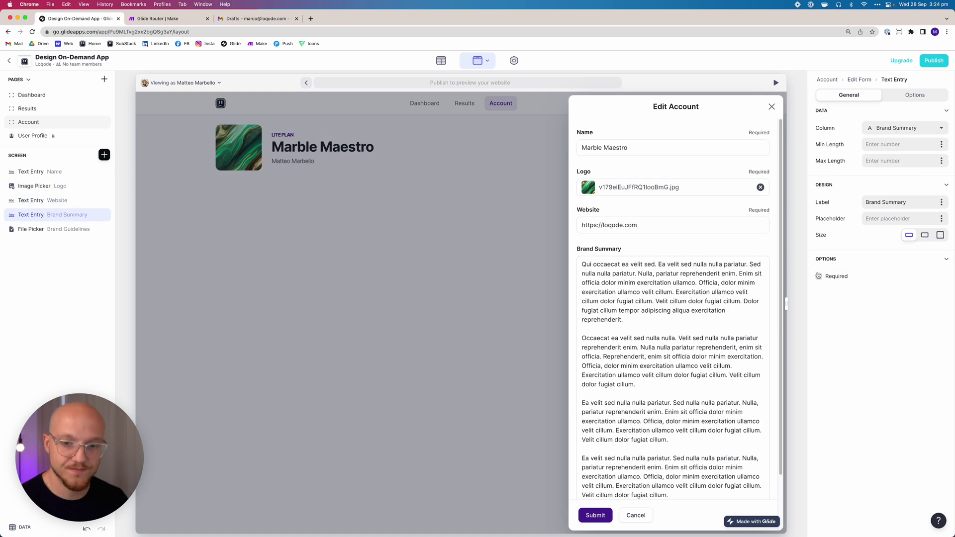
pyautogui.click(819, 276)
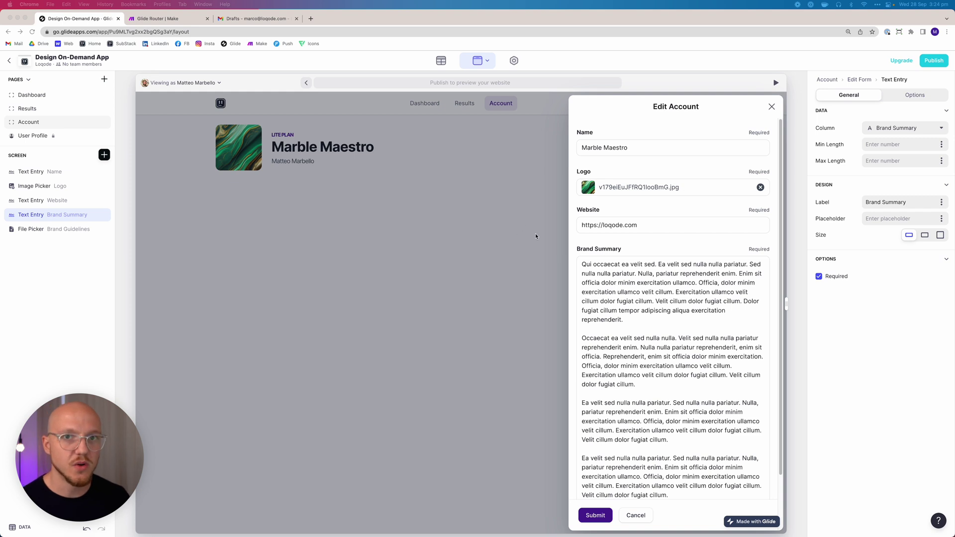
# Review each form field's settings to confirm the required options.
pyautogui.scroll(-3, 622, 455)
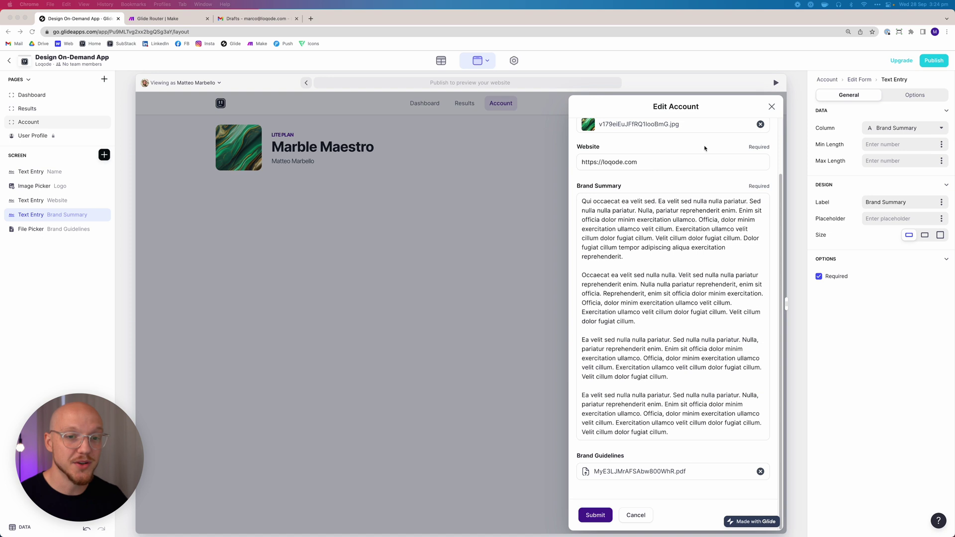
pyautogui.scroll(3, 706, 296)
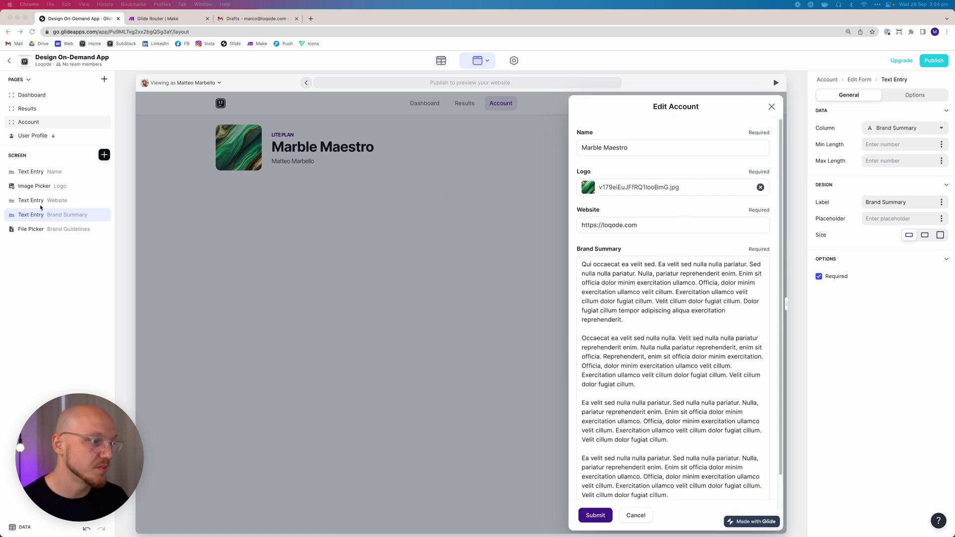
pyautogui.click(46, 171)
pyautogui.click(55, 186)
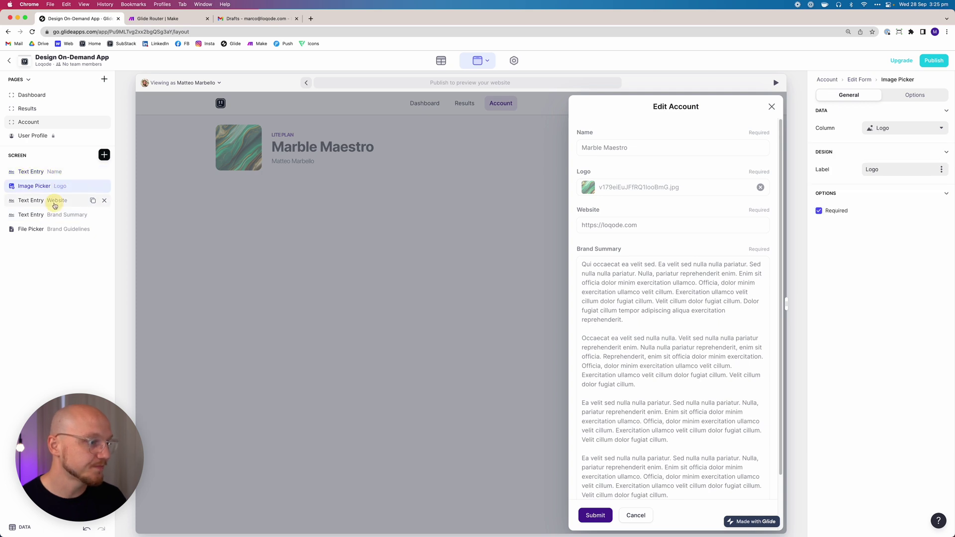
pyautogui.click(55, 201)
pyautogui.click(52, 214)
pyautogui.click(52, 171)
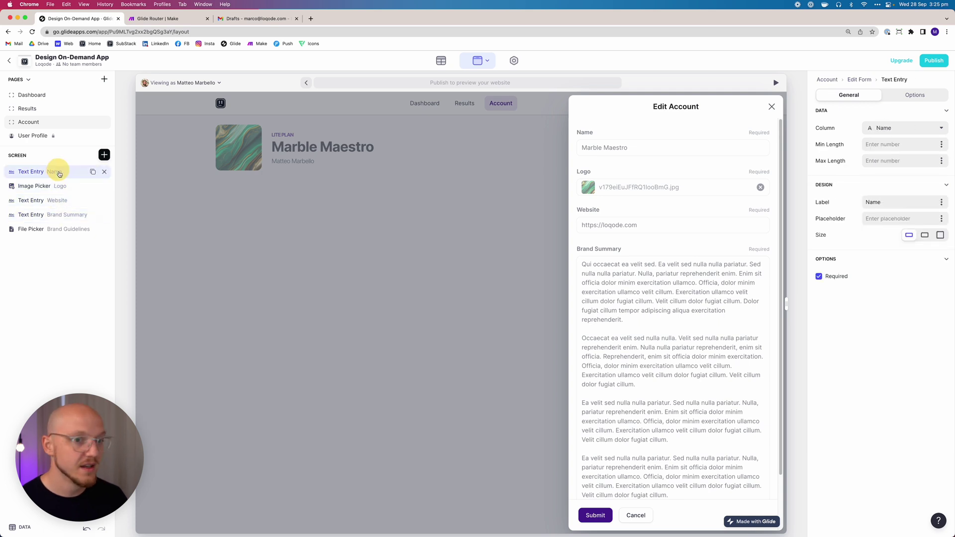
pyautogui.click(771, 106)
pyautogui.click(604, 148)
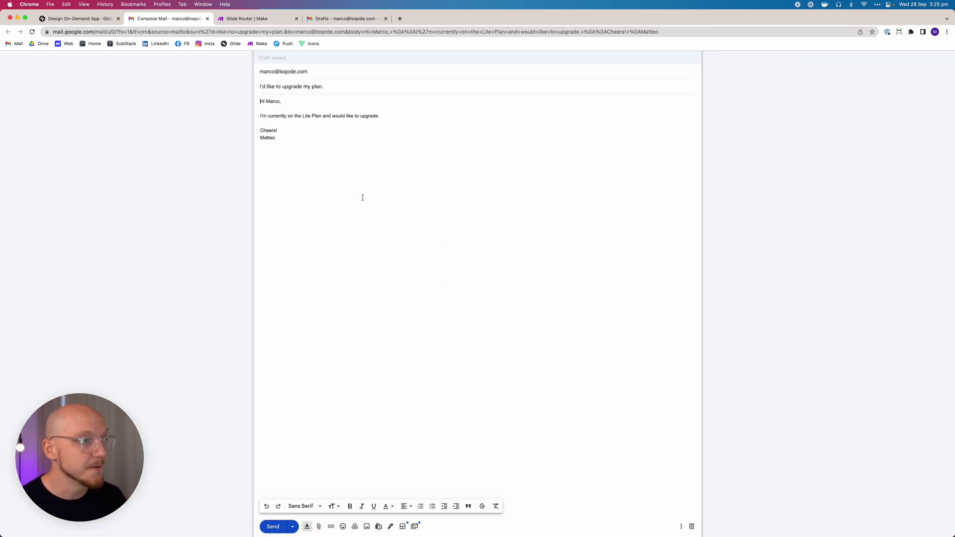
pyautogui.press('super+w')
pyautogui.click(685, 147)
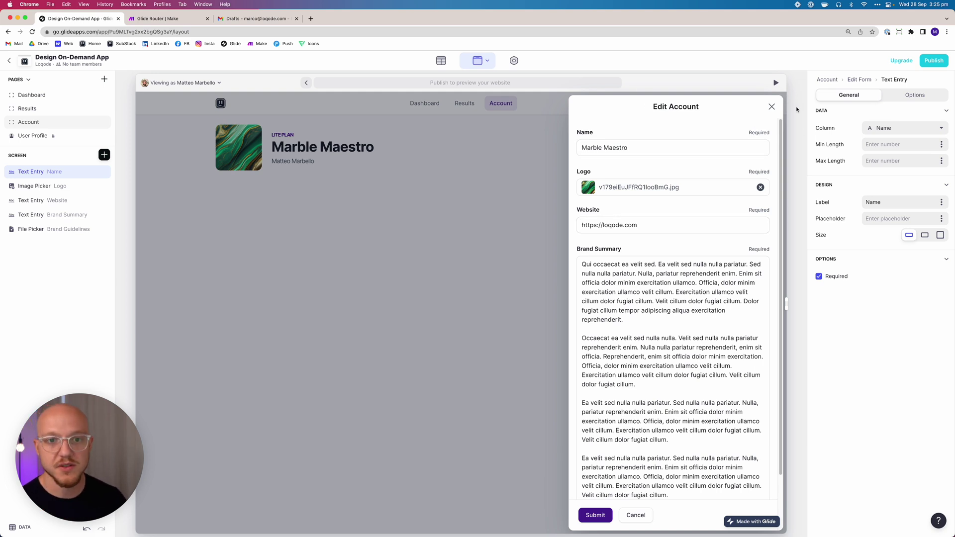
# Insert a Big Numbers block with an empty title and four number items.
pyautogui.click(772, 107)
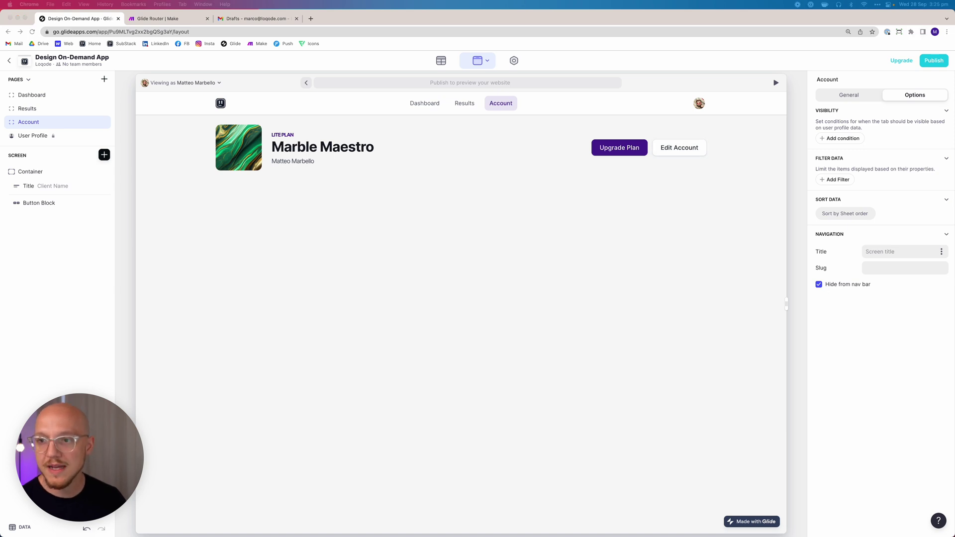
pyautogui.click(271, 300)
pyautogui.click(104, 155)
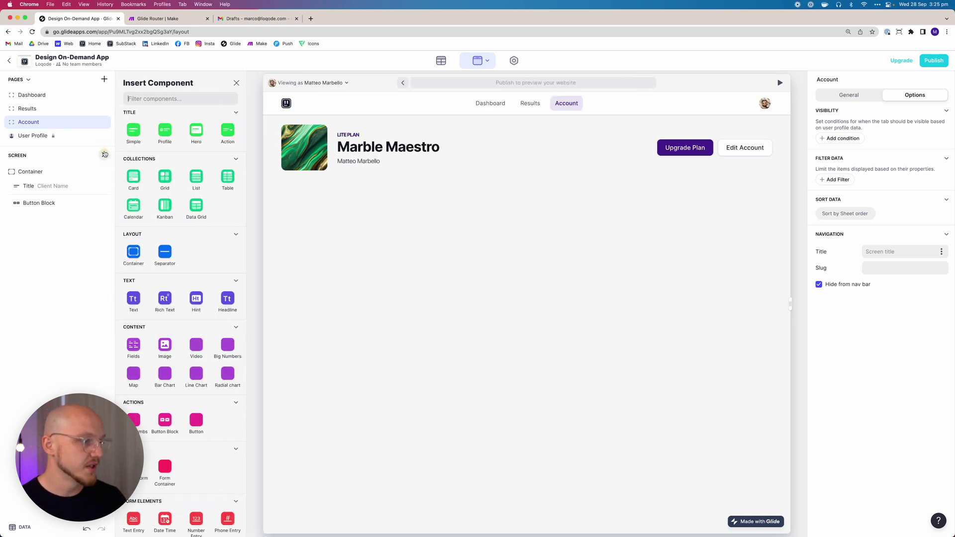
pyautogui.click(225, 345)
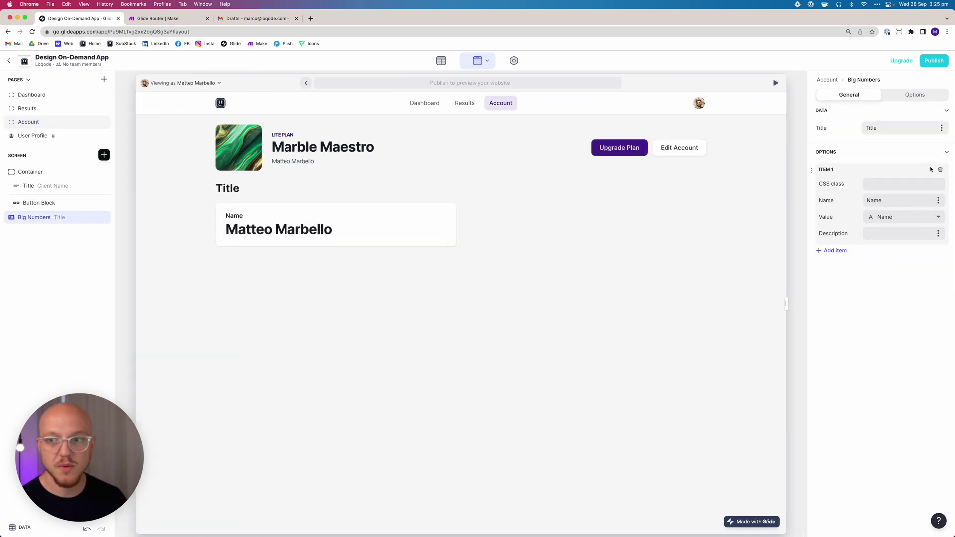
pyautogui.doubleClick(874, 129)
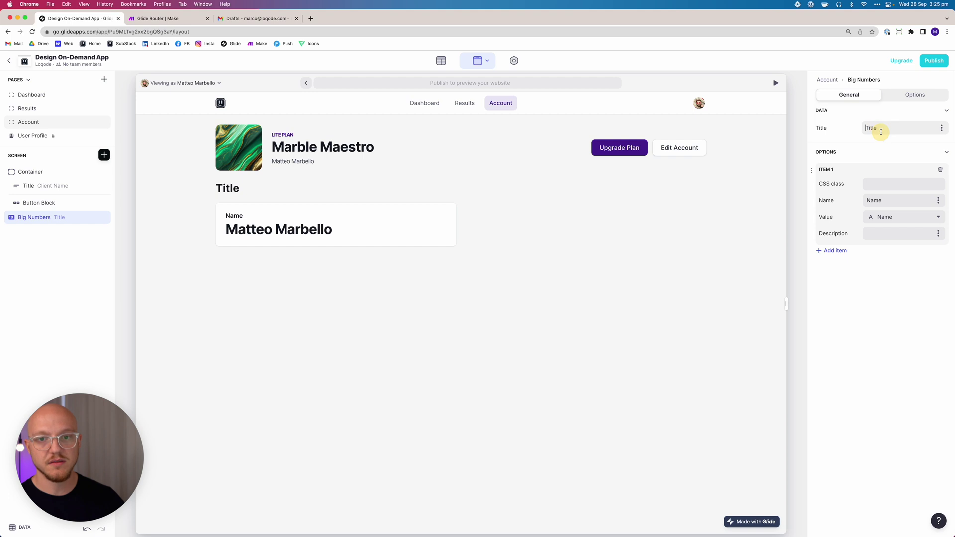
pyautogui.press('BackSpace')
pyautogui.click(836, 250)
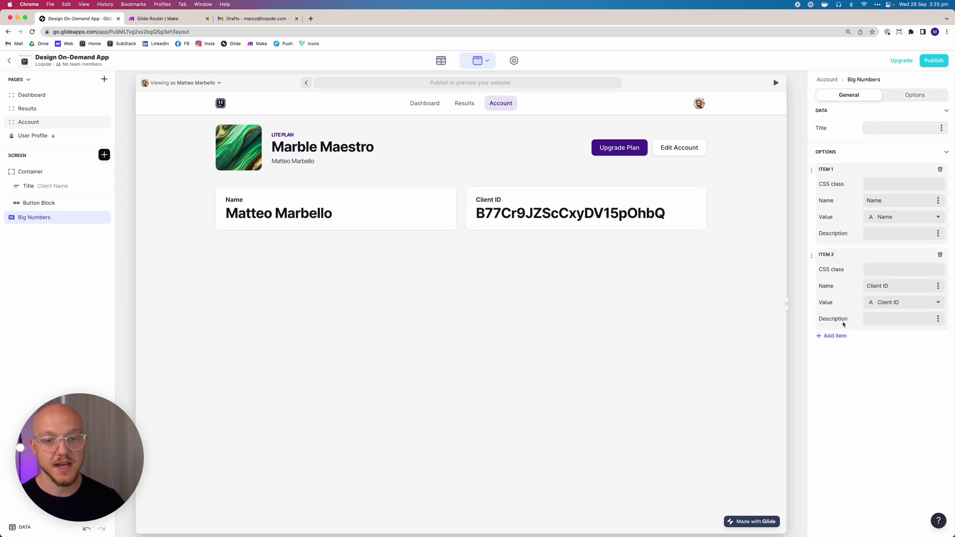
pyautogui.click(835, 335)
pyautogui.click(831, 422)
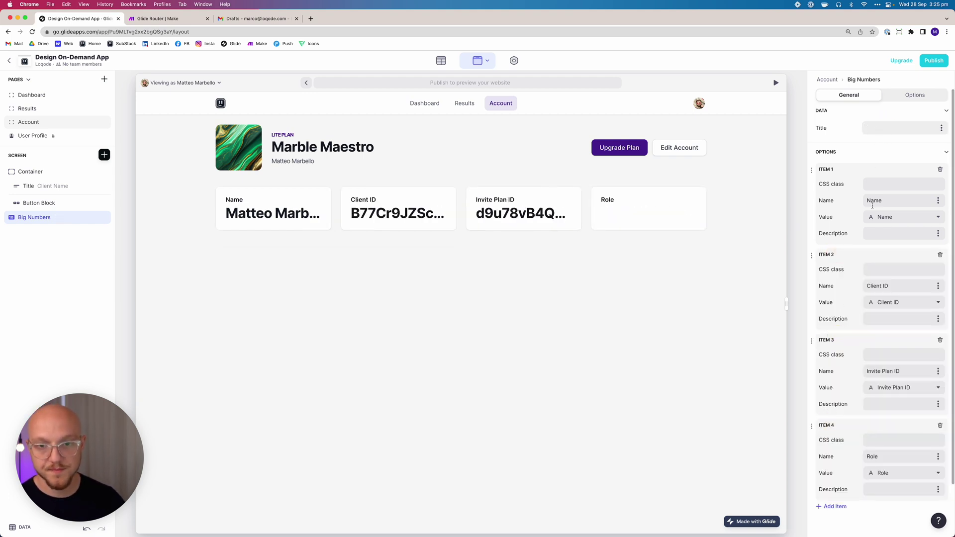
# Bind the four items to Requests (Quota), Requests (Made), Requests (Left) and Total Requests (Completed).
pyautogui.click(891, 219)
pyautogui.scroll(-5, 890, 418)
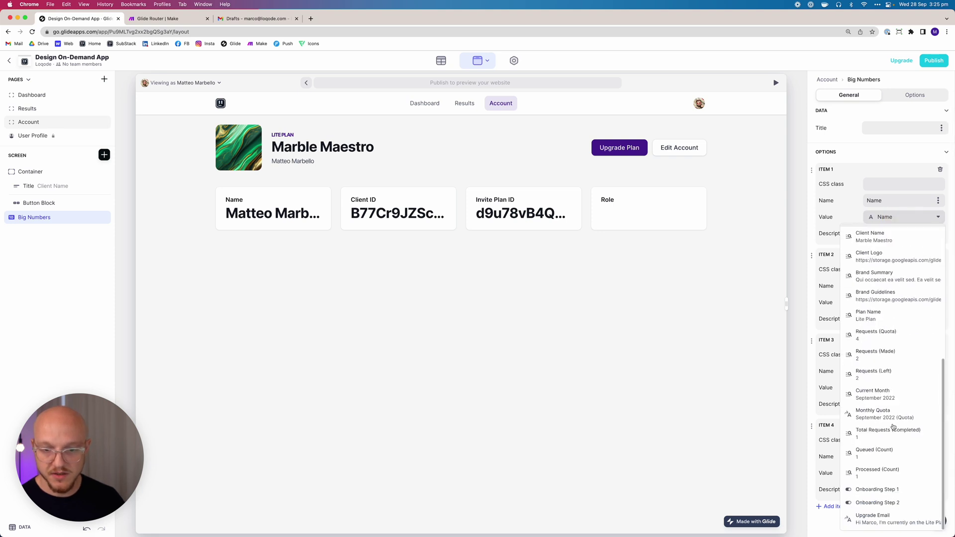
pyautogui.click(876, 337)
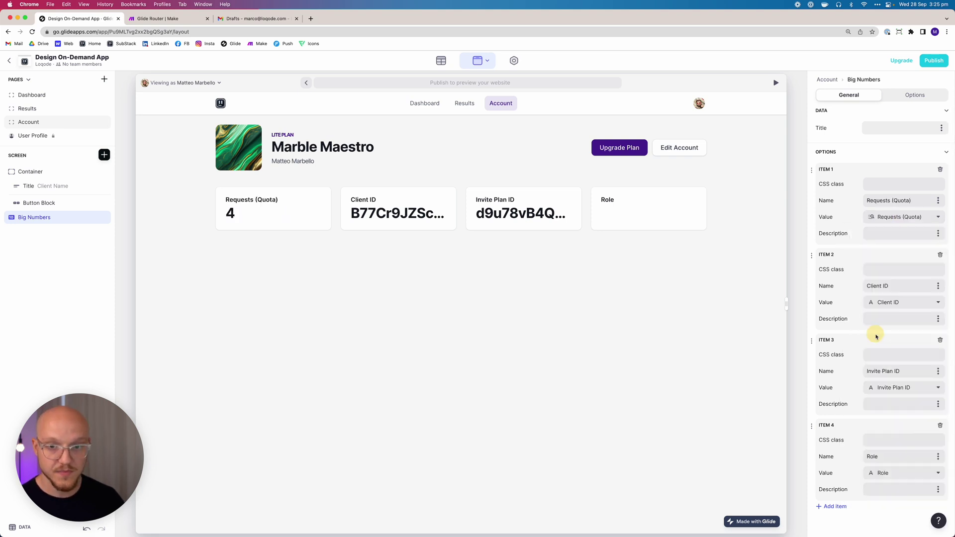
pyautogui.click(899, 302)
pyautogui.scroll(-5, 874, 249)
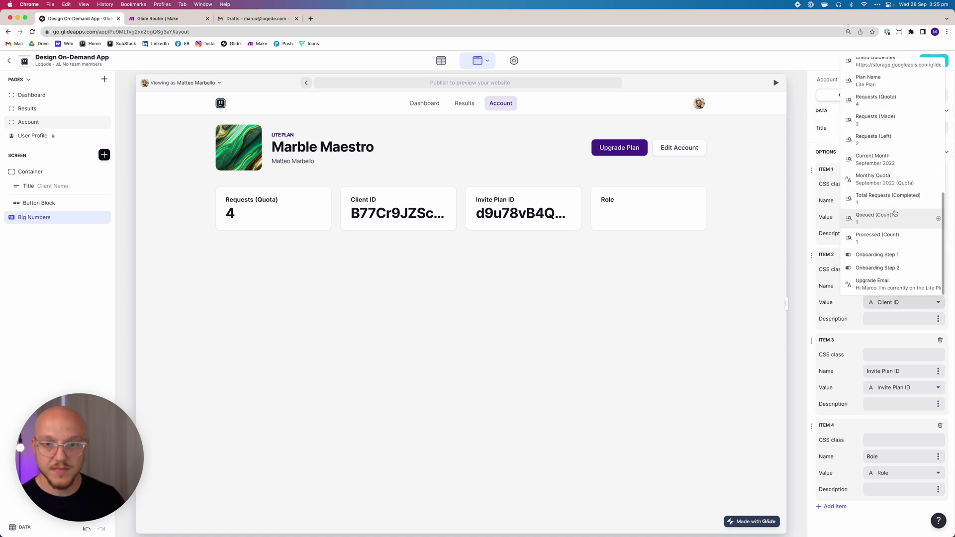
pyautogui.click(876, 121)
pyautogui.click(898, 388)
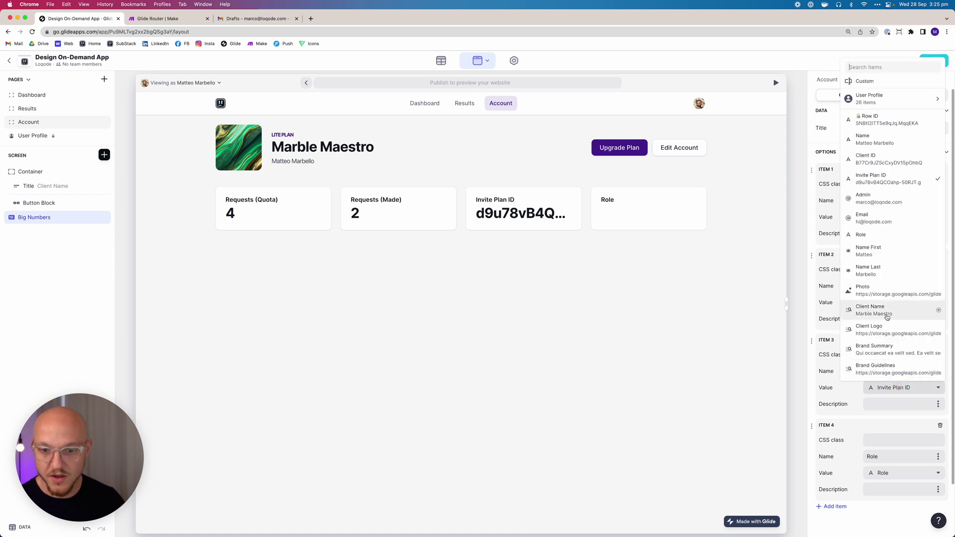
pyautogui.scroll(-3, 886, 311)
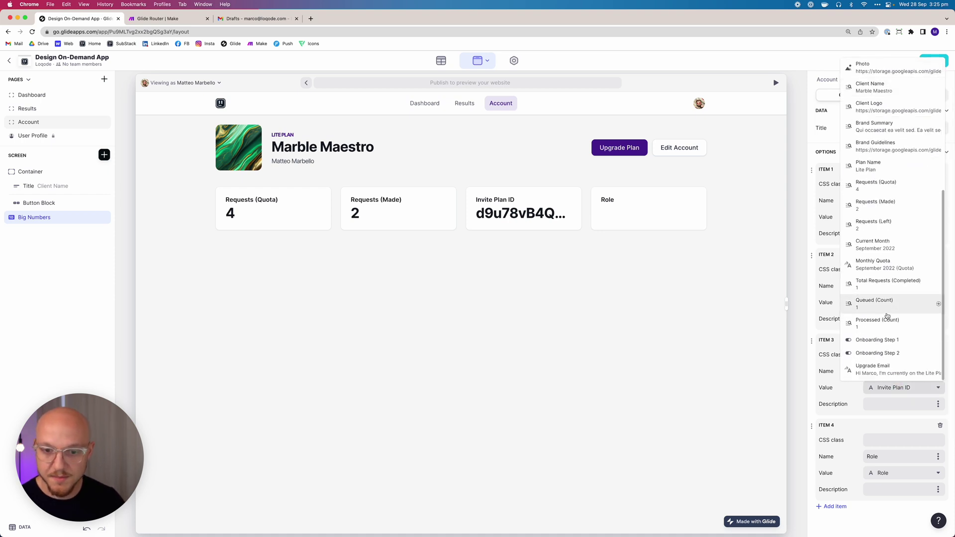
pyautogui.click(886, 225)
pyautogui.scroll(-2, 900, 424)
pyautogui.click(896, 414)
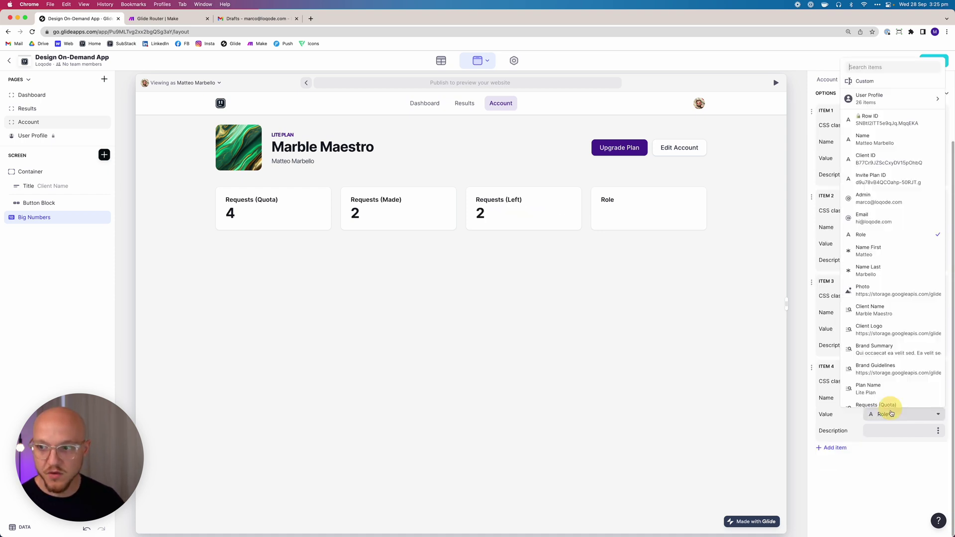
pyautogui.scroll(-3, 891, 393)
pyautogui.scroll(-1, 885, 371)
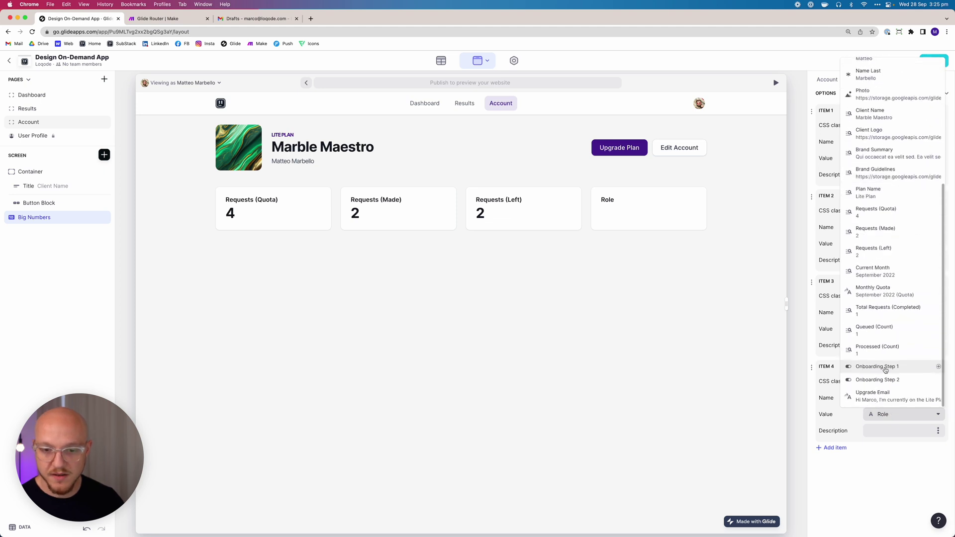
pyautogui.click(886, 310)
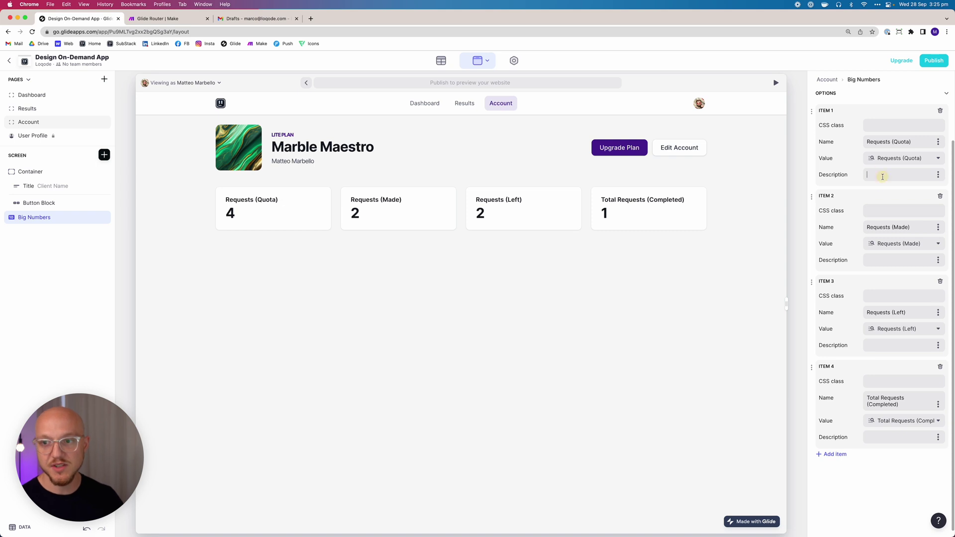
# Set the first Big Numbers item's description to the Current Month column.
pyautogui.click(938, 174)
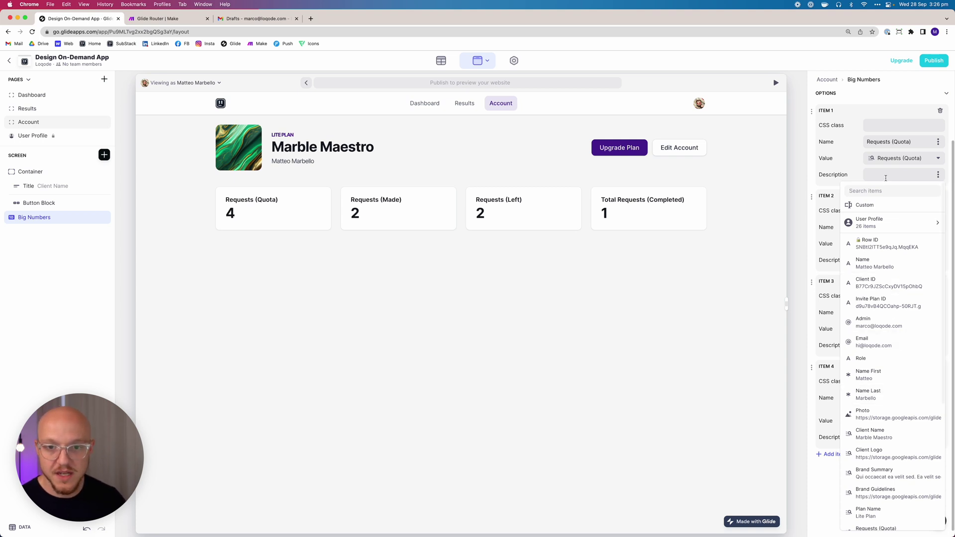
pyautogui.click(885, 203)
pyautogui.click(881, 169)
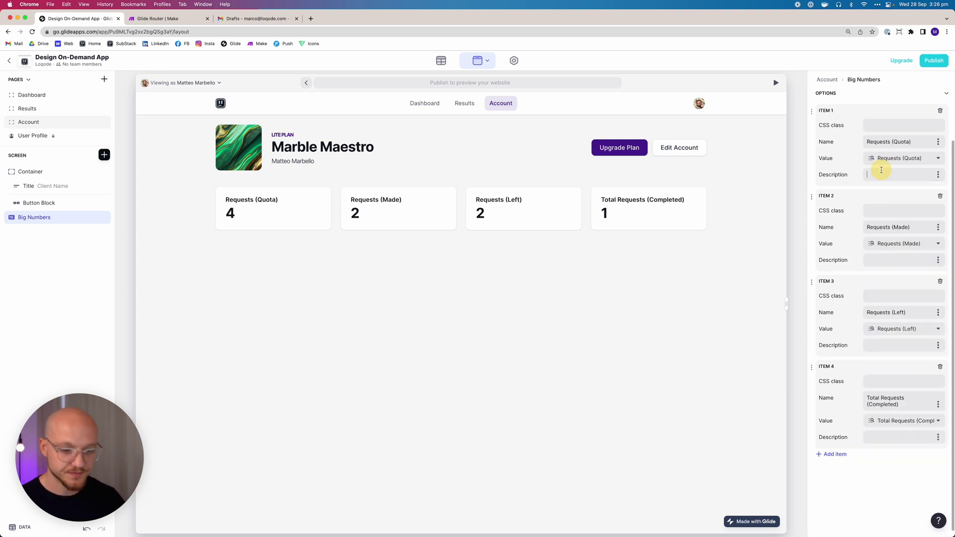
pyautogui.write('This NM')
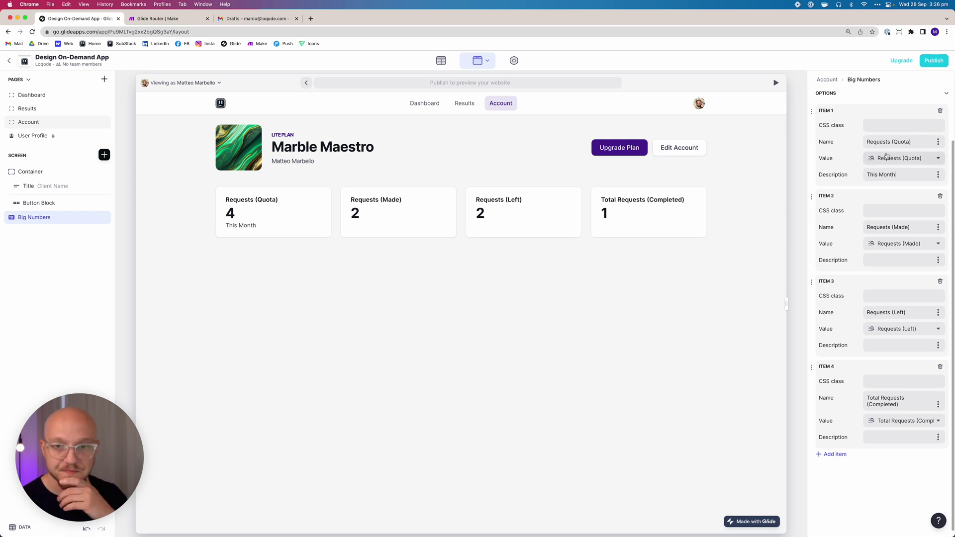
pyautogui.click(938, 175)
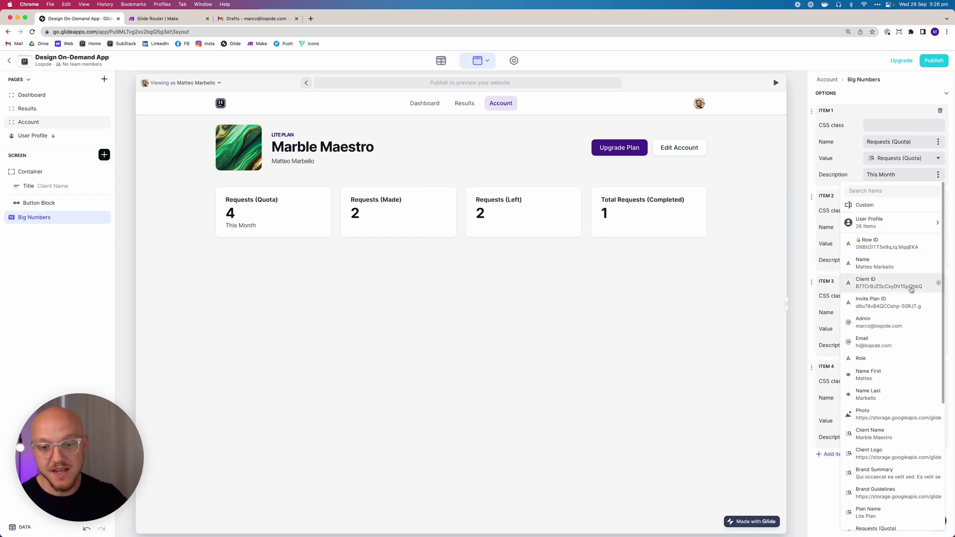
pyautogui.scroll(-3, 899, 356)
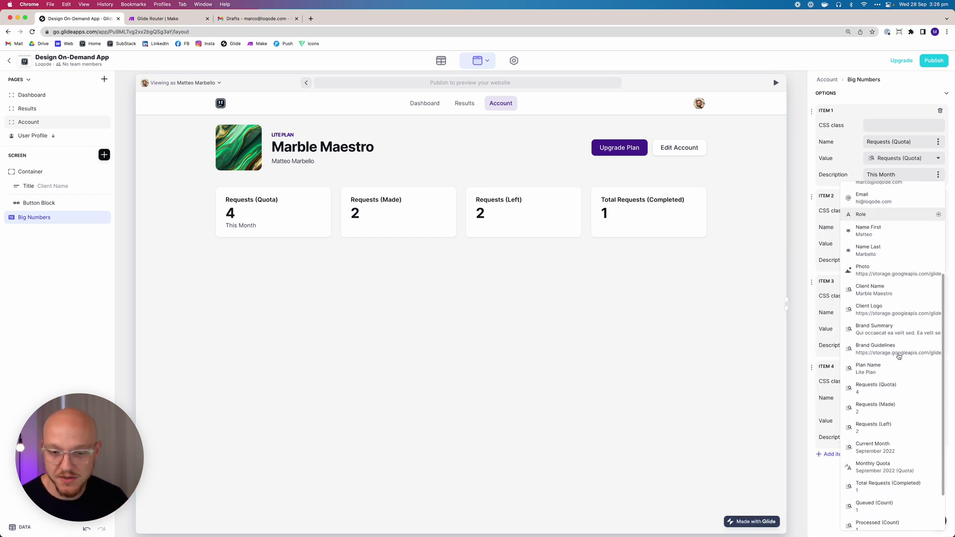
pyautogui.click(866, 450)
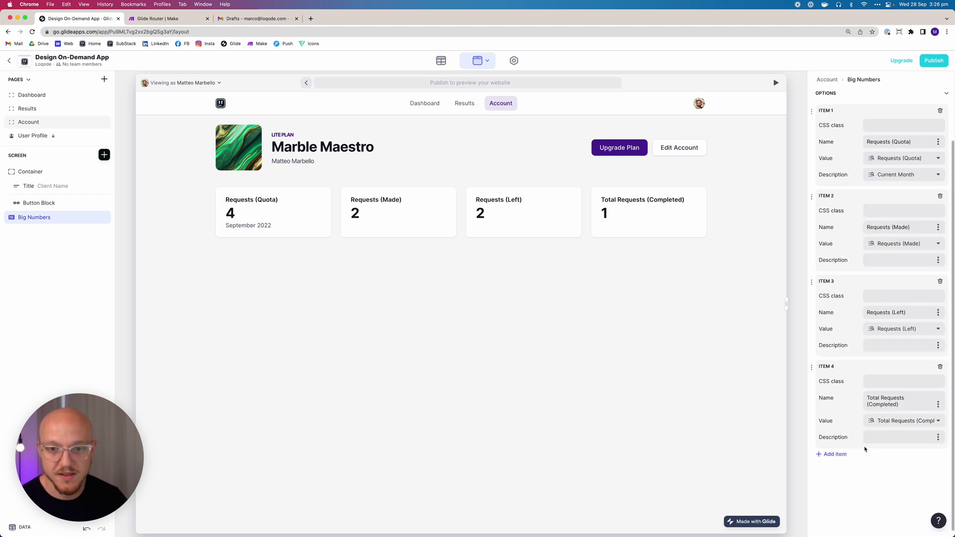
# Use Current Month for items 2 and 3, and 'All Time' as item 4's description.
pyautogui.click(941, 261)
pyautogui.scroll(-5, 921, 422)
pyautogui.click(921, 394)
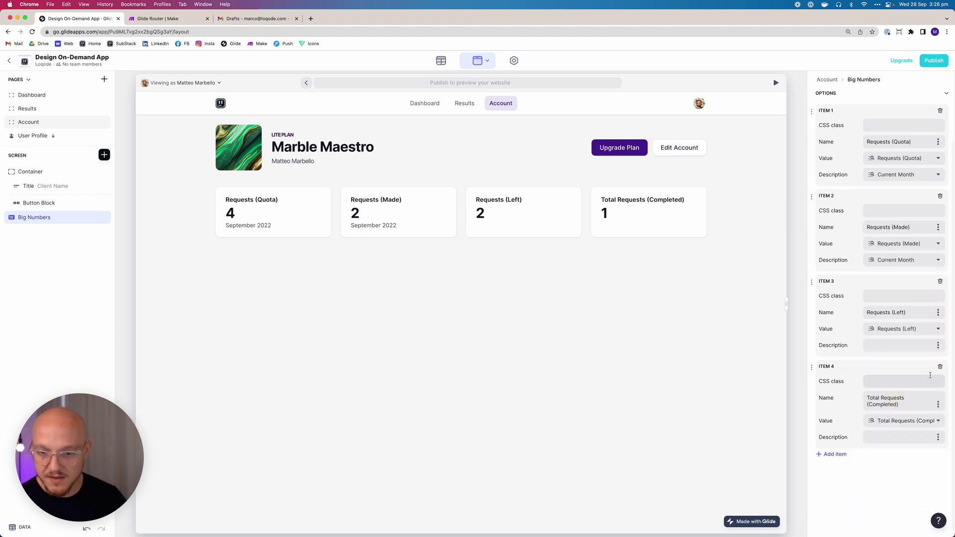
pyautogui.click(938, 346)
pyautogui.scroll(-3, 885, 297)
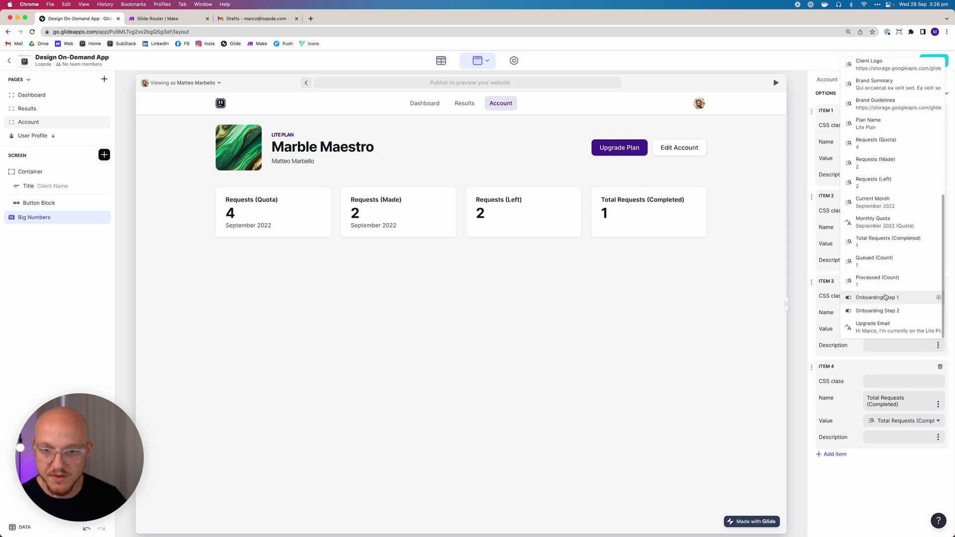
pyautogui.click(890, 201)
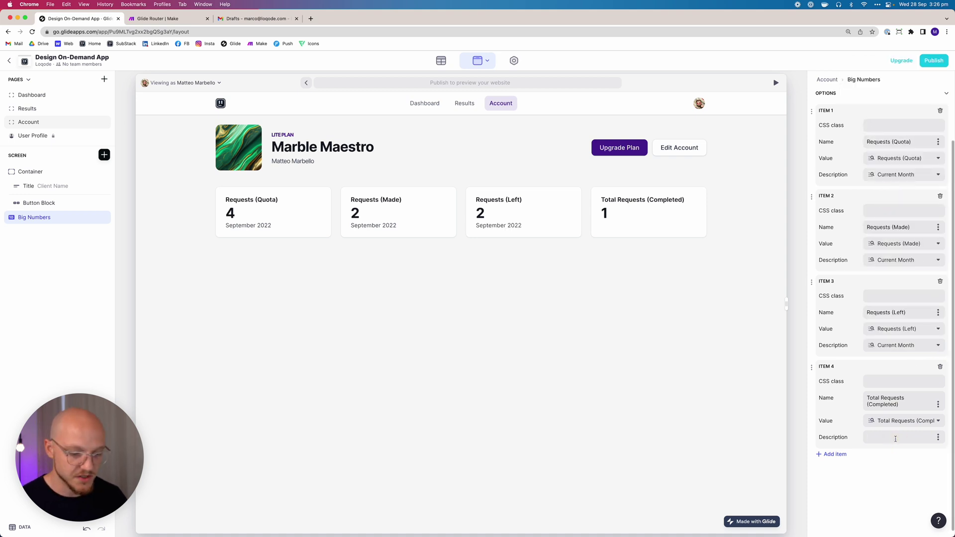
pyautogui.write('All Time')
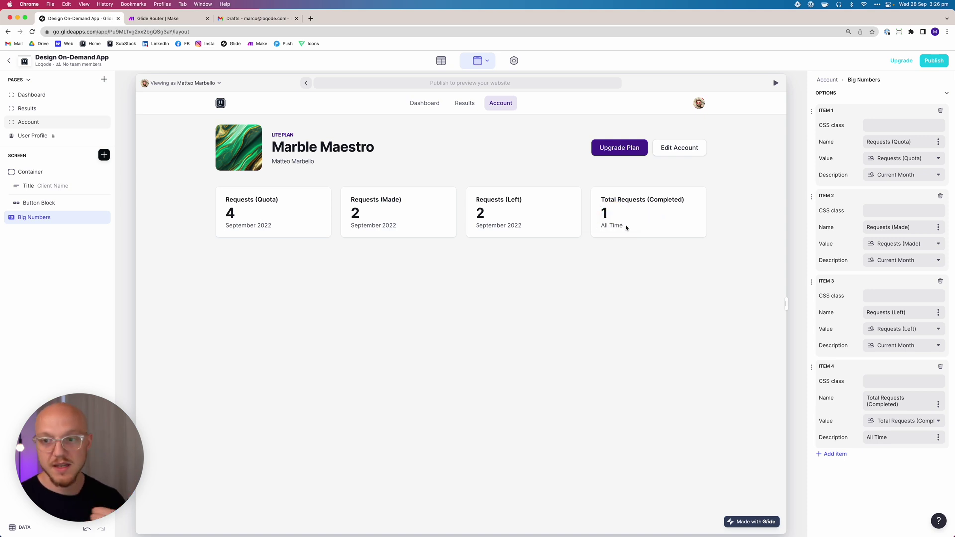
# Add a Container below the Big Numbers with a 1:1 layout and Card background.
pyautogui.click(105, 154)
pyautogui.click(143, 253)
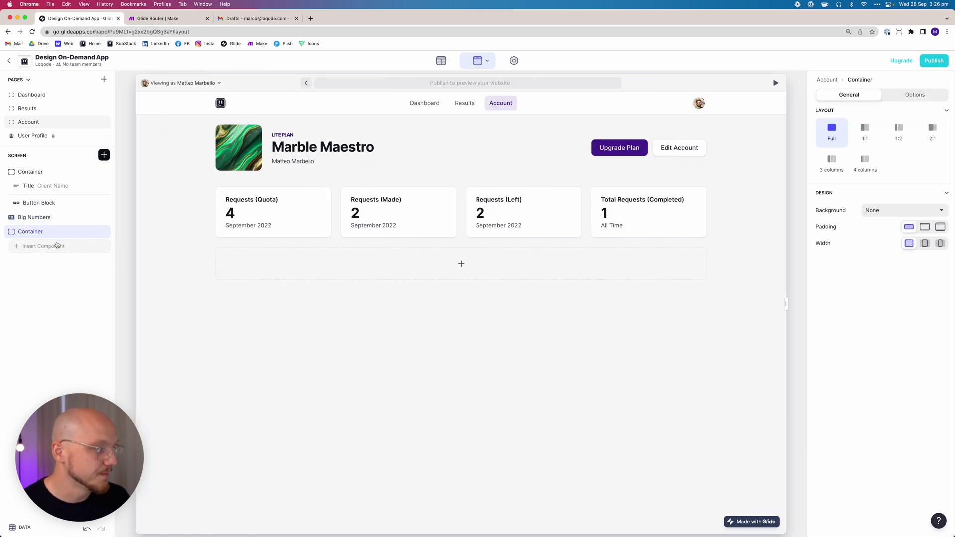
pyautogui.click(866, 139)
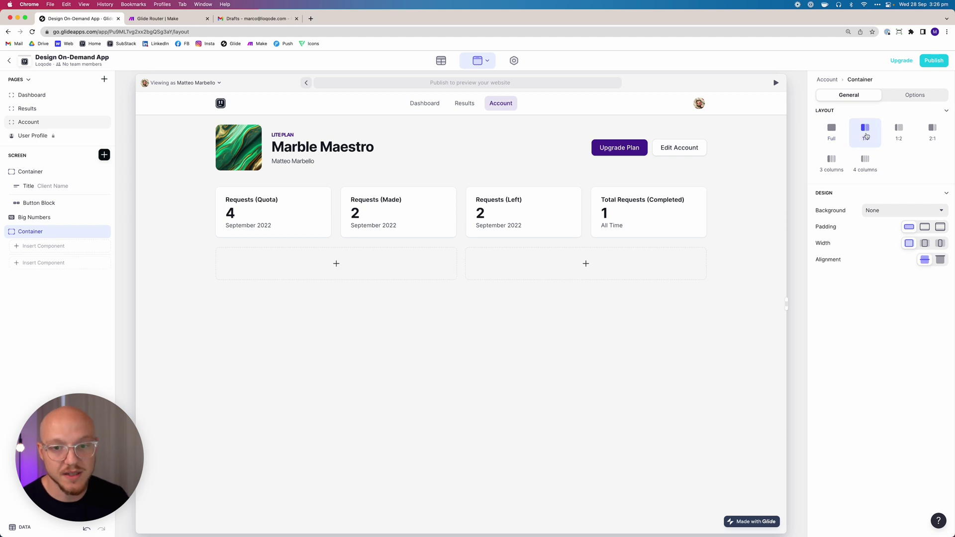
pyautogui.click(883, 212)
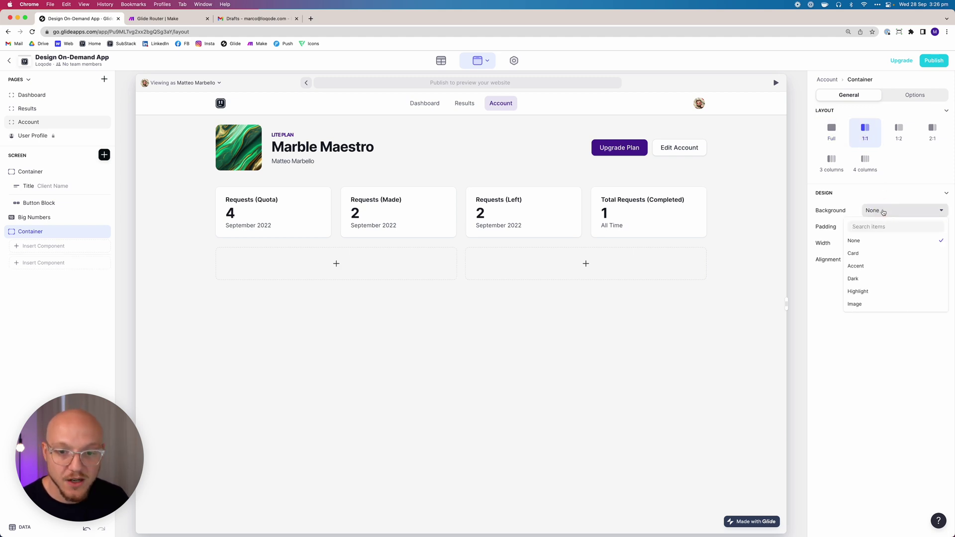
pyautogui.click(854, 255)
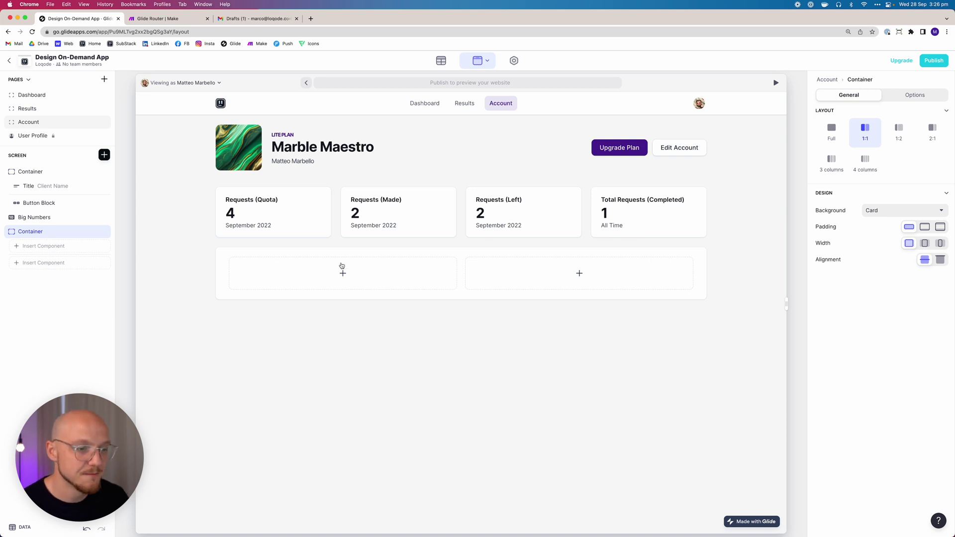
# Add two headlines across the columns, make the left one XSmall 'Brand Summary', and align the container top.
pyautogui.click(60, 245)
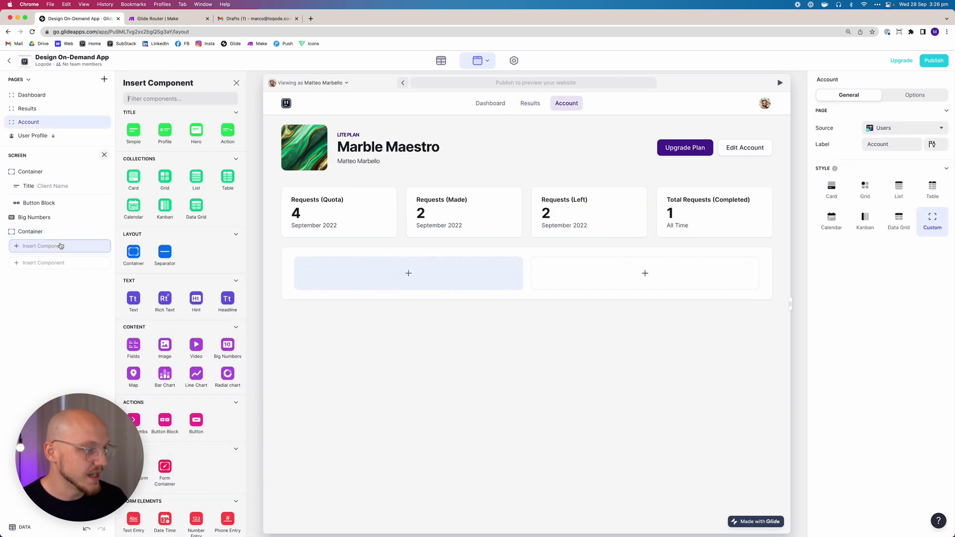
pyautogui.click(227, 299)
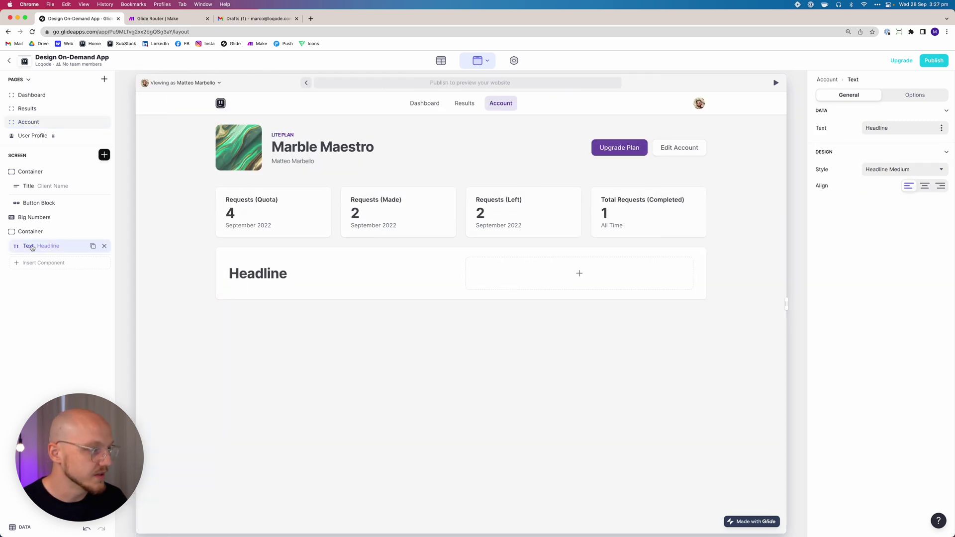
pyautogui.click(92, 247)
pyautogui.moveTo(59, 262)
pyautogui.mouseDown()
pyautogui.moveTo(60, 275)
pyautogui.moveTo(62, 251)
pyautogui.mouseUp()
pyautogui.click(914, 172)
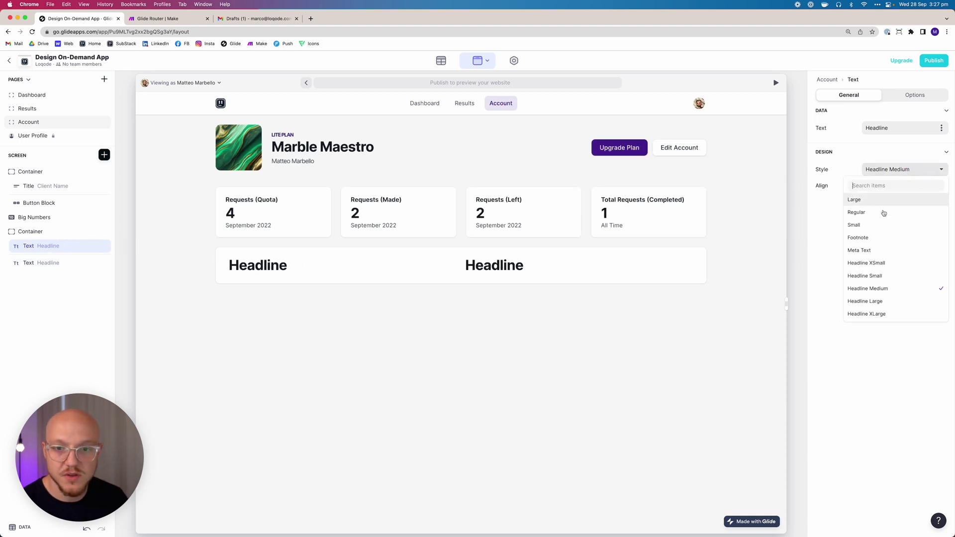
pyautogui.click(880, 262)
pyautogui.doubleClick(878, 128)
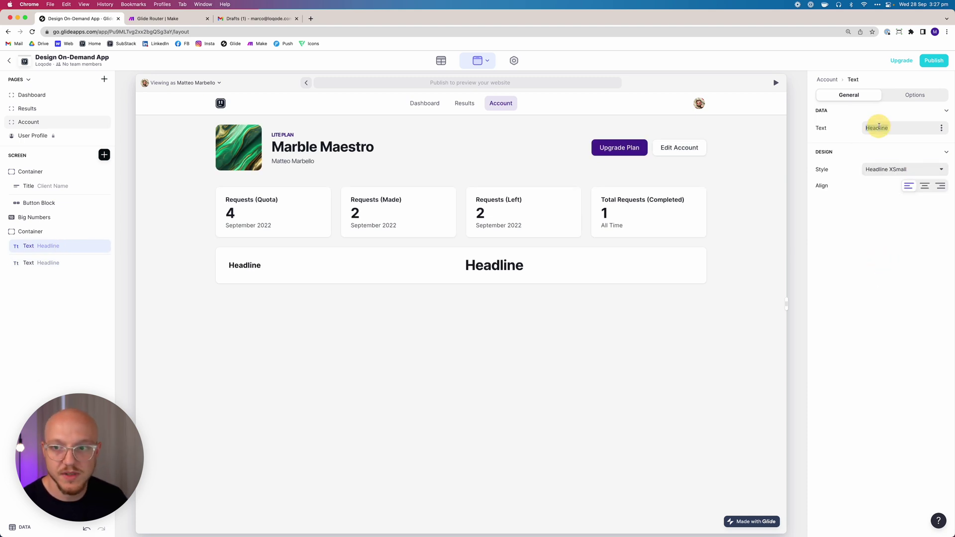
pyautogui.write('Brand Summary')
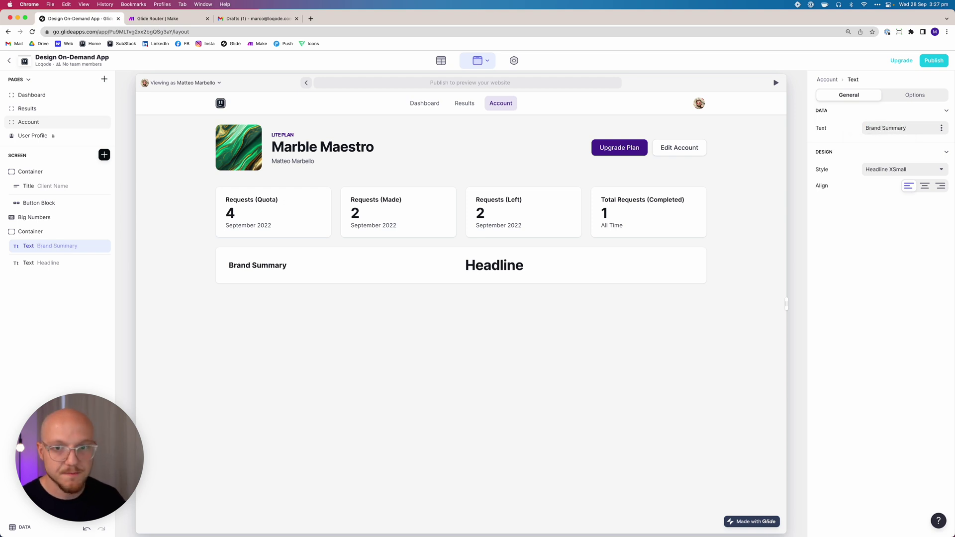
pyautogui.click(29, 232)
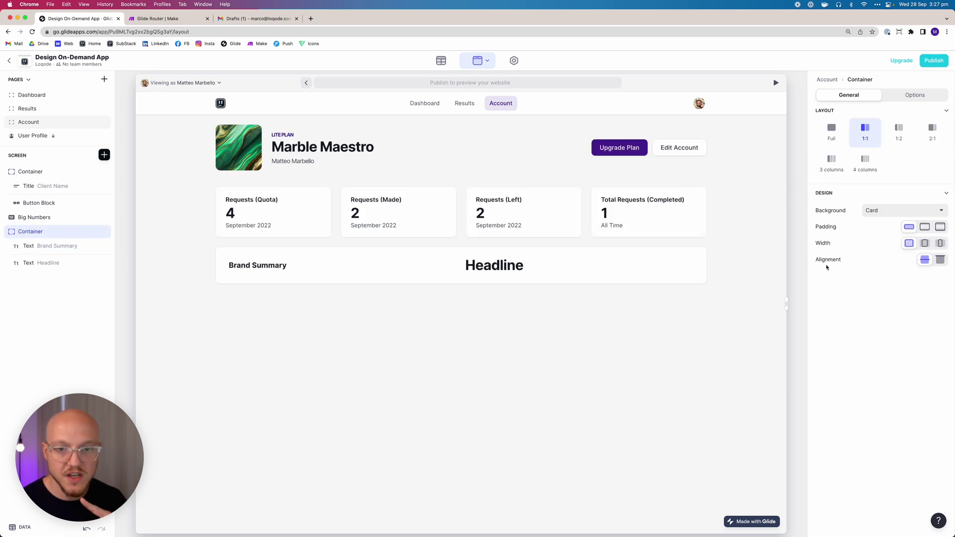
pyautogui.click(940, 260)
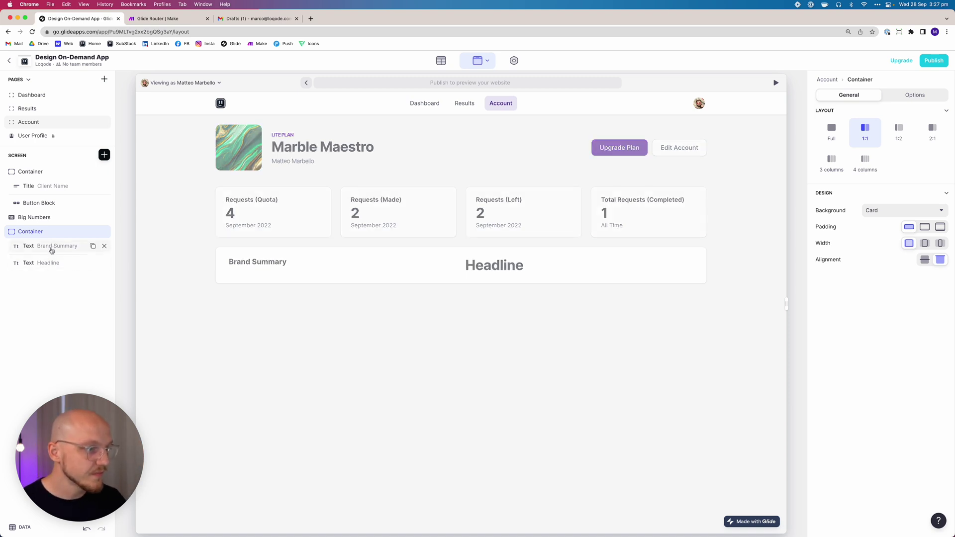
# Make the right-column headline Headline XSmall reading 'Brand Guidelines'.
pyautogui.click(50, 265)
pyautogui.click(911, 169)
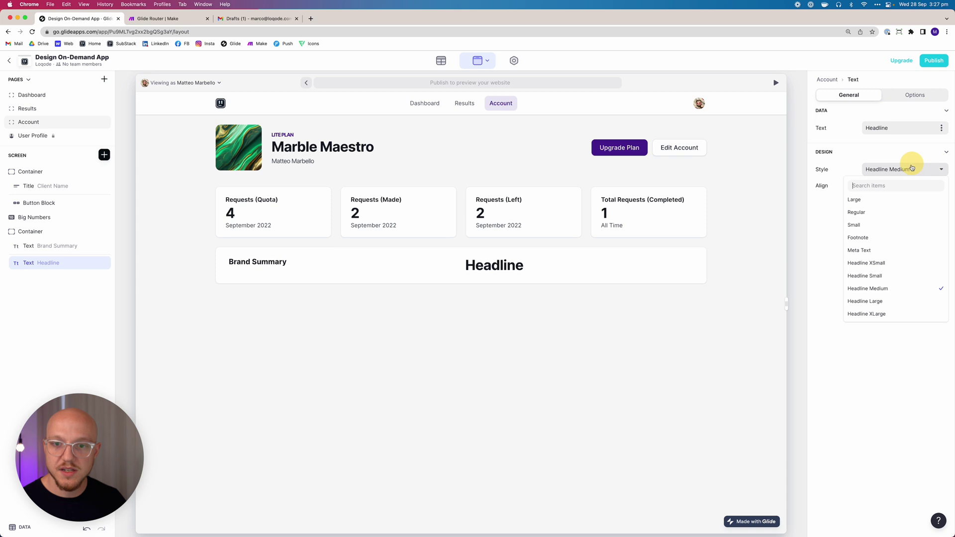
pyautogui.click(872, 264)
pyautogui.click(888, 128)
pyautogui.write('Brand Guid')
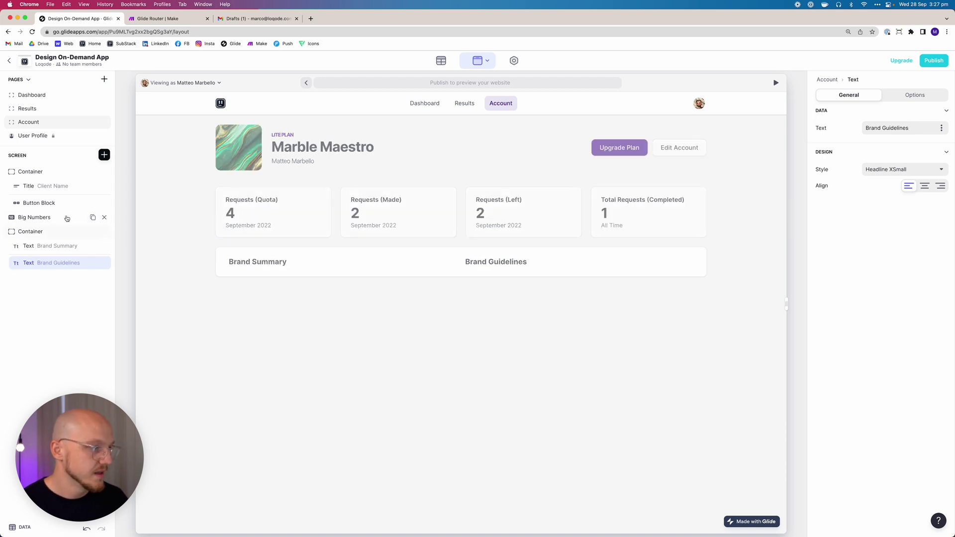
pyautogui.click(16, 245)
# Add a text block under the Brand Summary heading filled from the Brand Summary column.
pyautogui.click(104, 156)
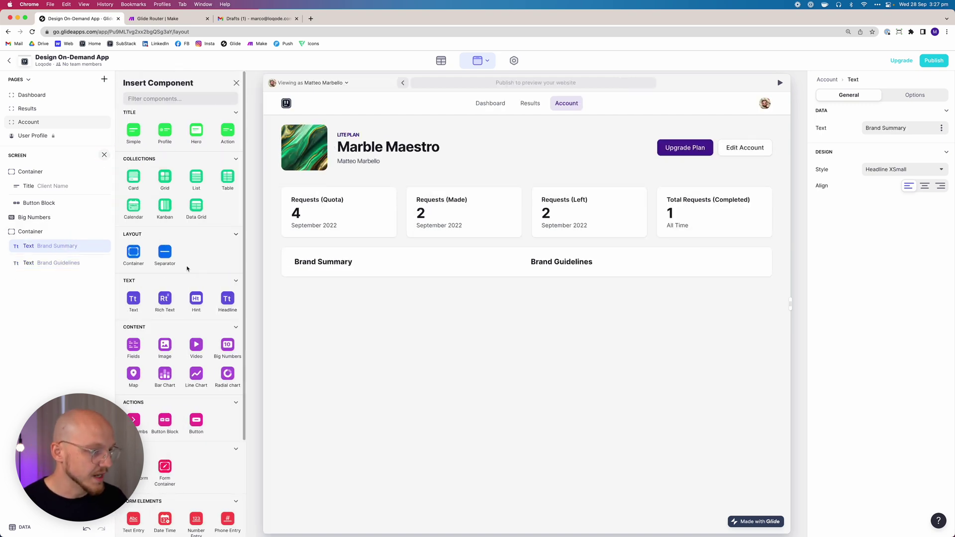
pyautogui.click(131, 300)
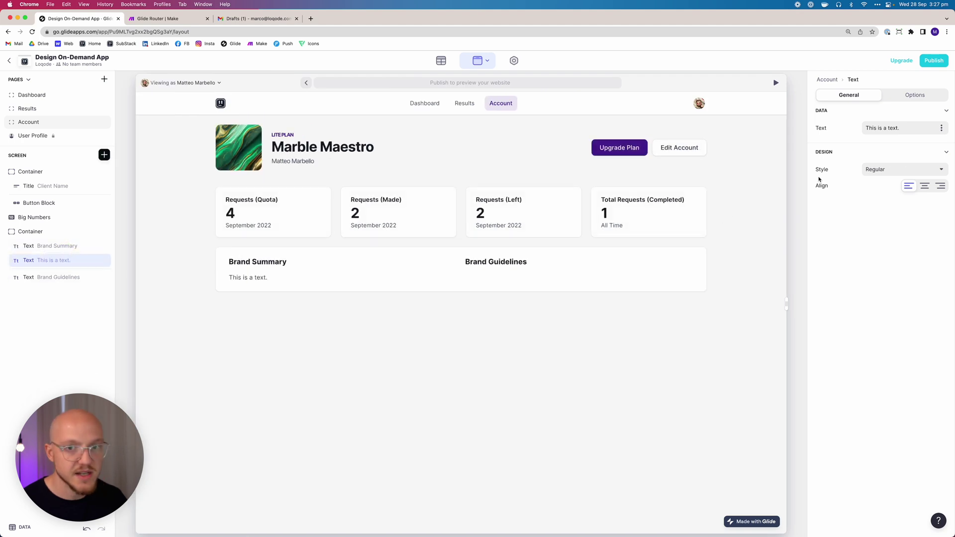
pyautogui.click(881, 127)
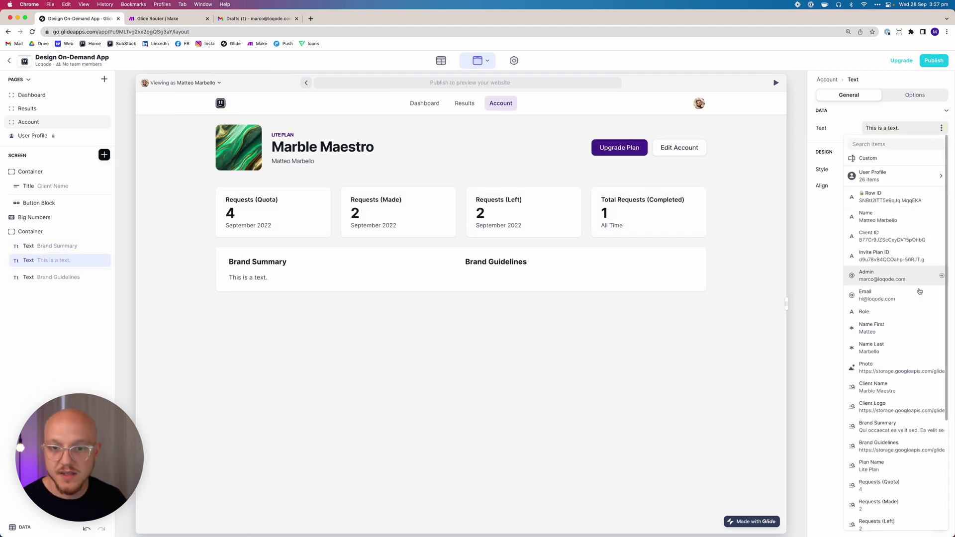
pyautogui.scroll(-3, 918, 306)
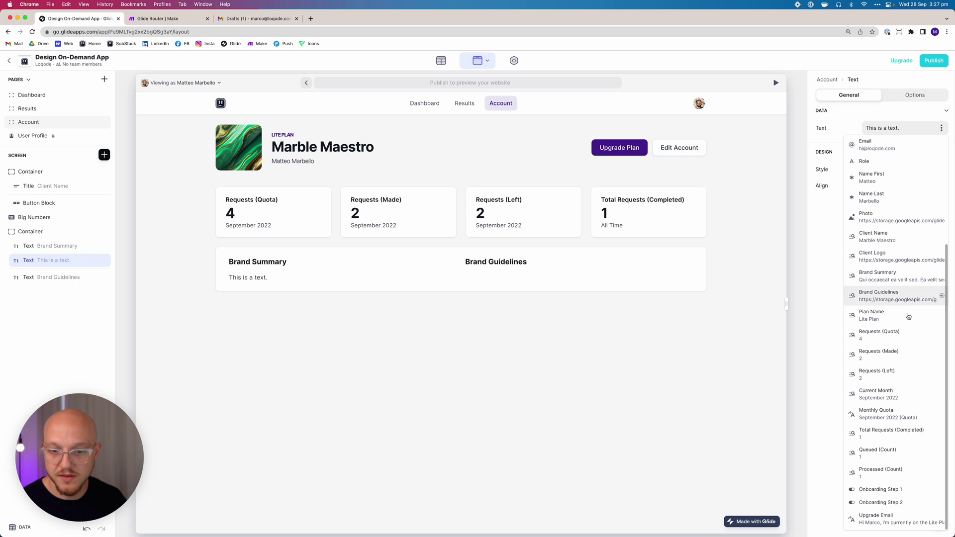
pyautogui.click(879, 277)
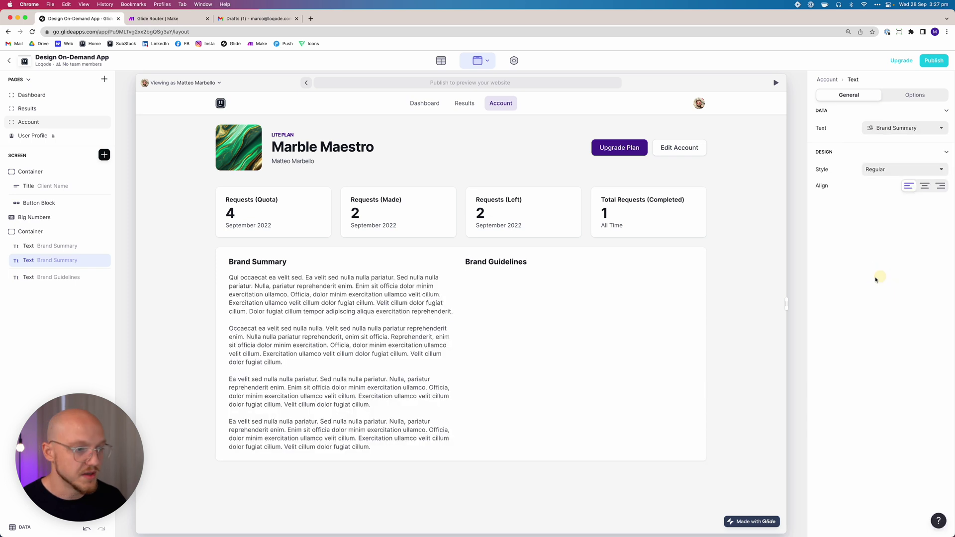
pyautogui.click(918, 172)
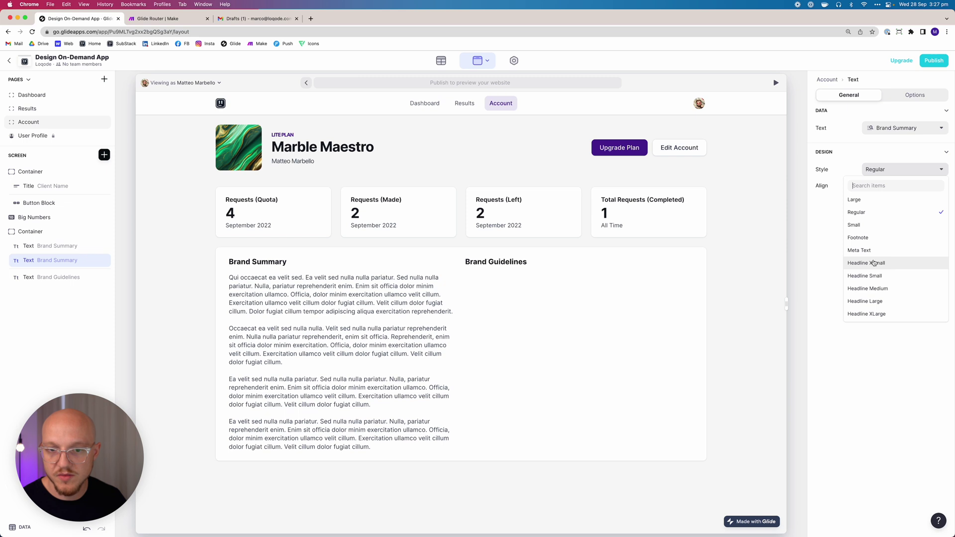
pyautogui.click(868, 238)
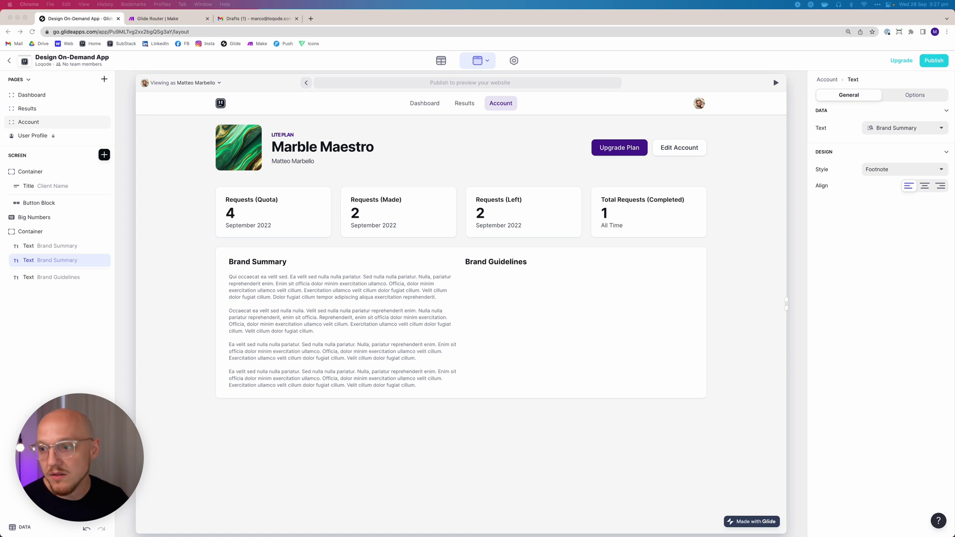
# Change the Brand Summary text style from Footnote to Small.
pyautogui.click(373, 312)
pyautogui.click(866, 169)
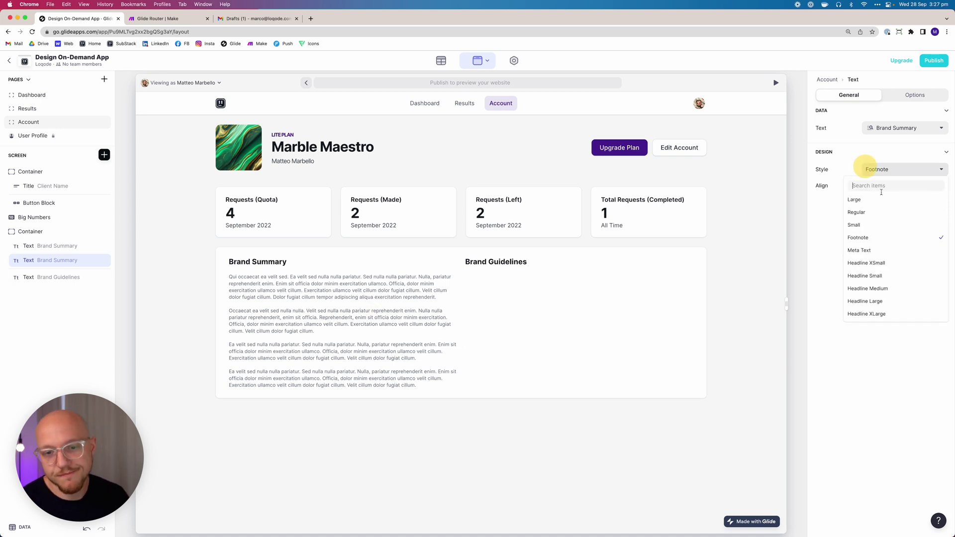
pyautogui.click(874, 223)
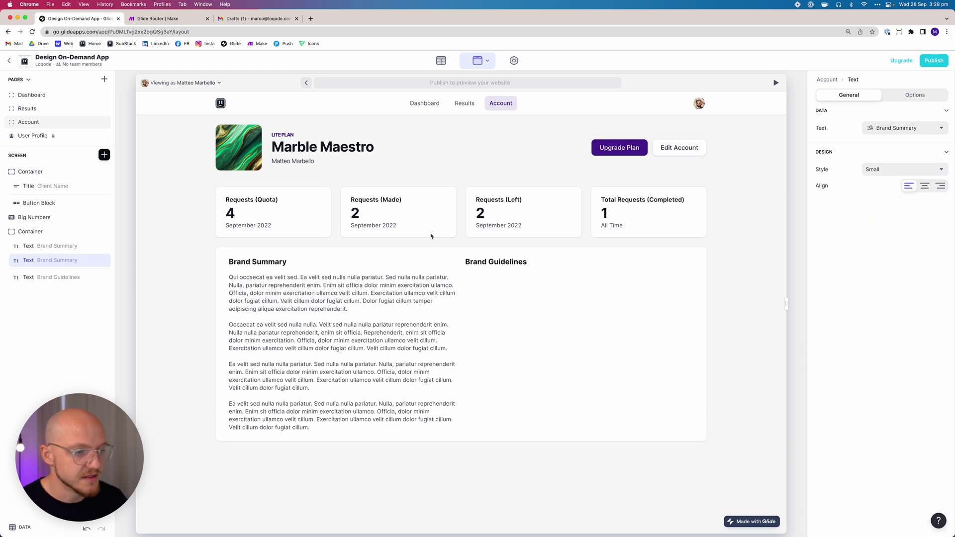
pyautogui.click(44, 277)
pyautogui.click(104, 154)
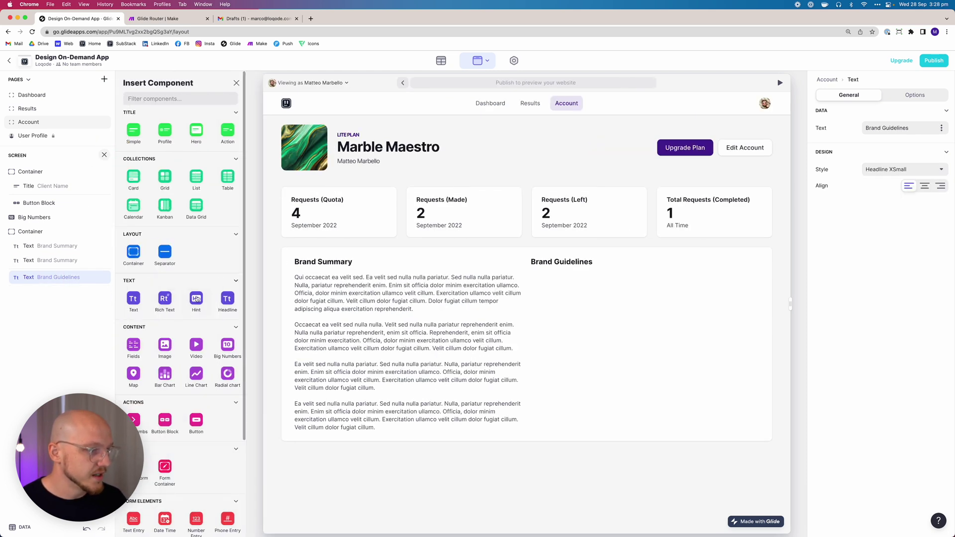
# Place an Image under the Brand Guidelines heading, sourced from the Brand Guidelines column.
pyautogui.click(165, 344)
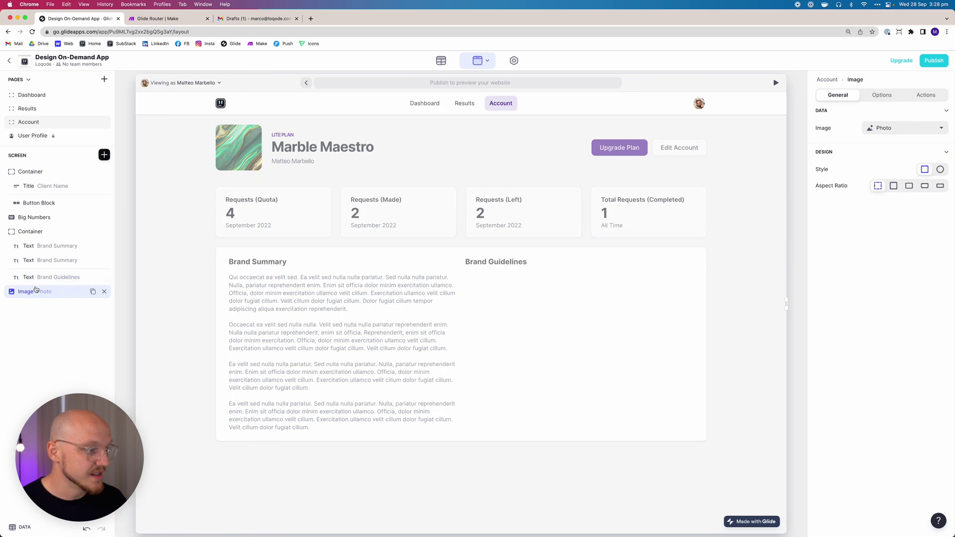
pyautogui.moveTo(65, 292); pyautogui.dragTo(64, 279)
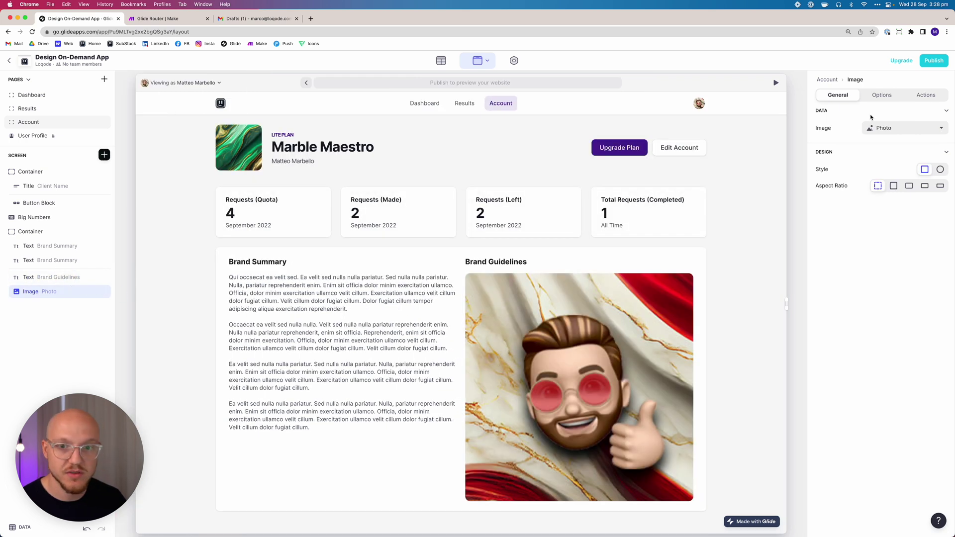
pyautogui.click(888, 128)
pyautogui.moveTo(915, 188)
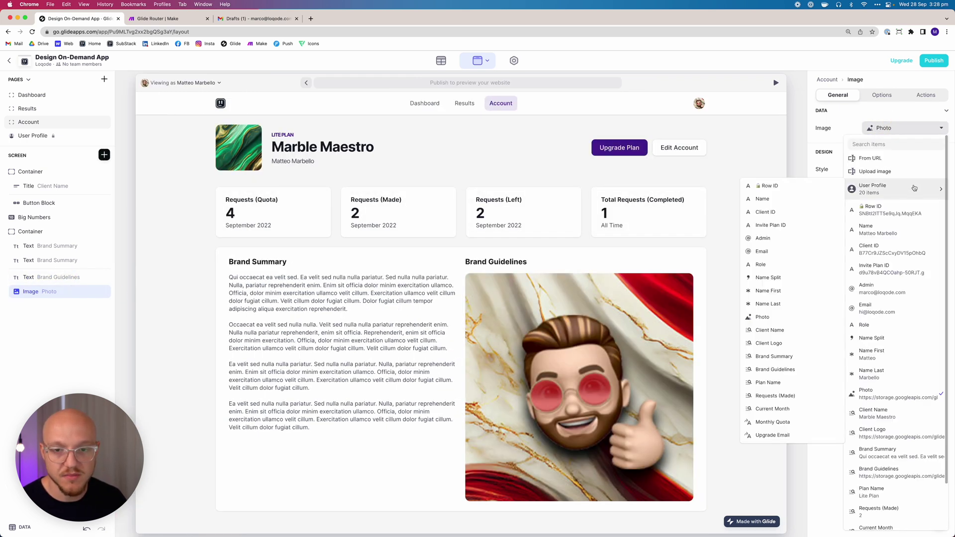
pyautogui.scroll(-2, 900, 348)
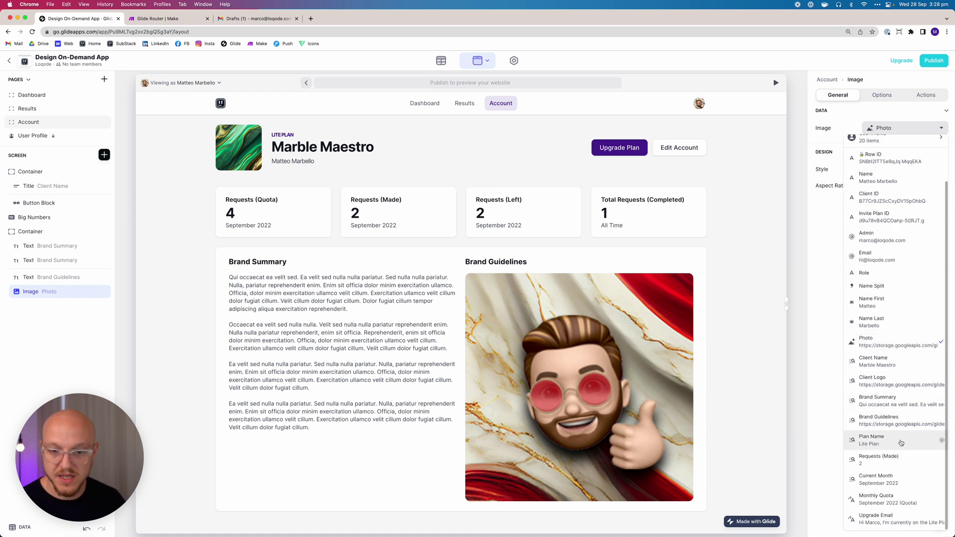
pyautogui.click(887, 419)
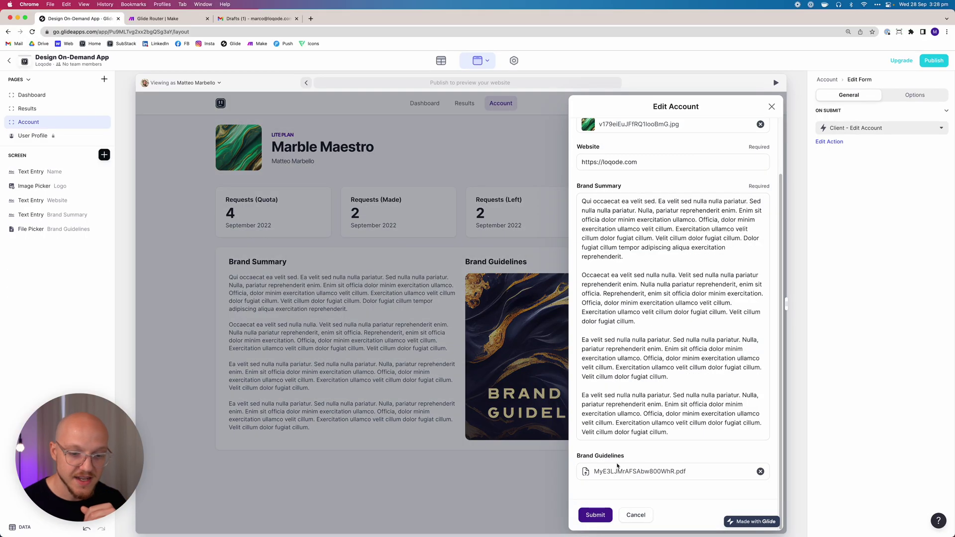
pyautogui.click(636, 515)
pyautogui.click(535, 404)
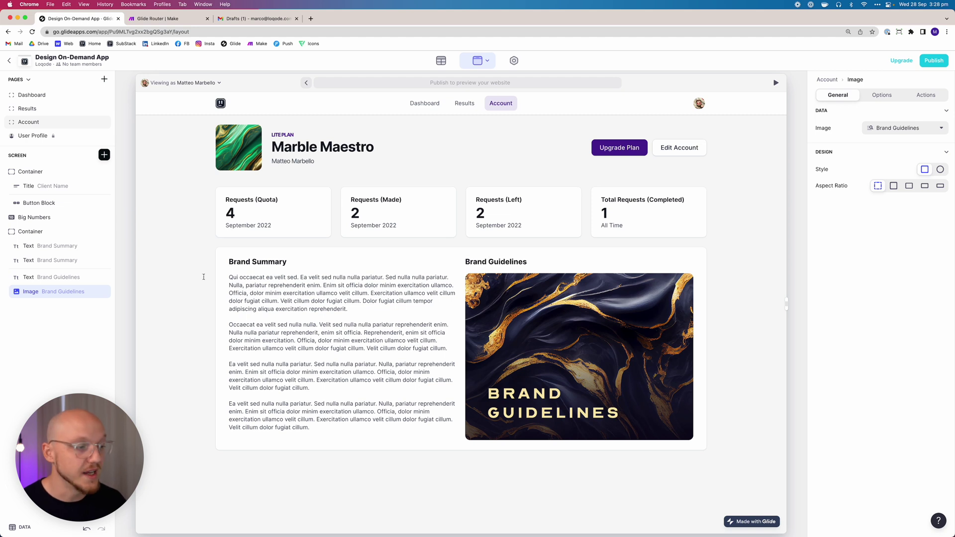
# Give the Brand Guidelines heading a visibility condition: Brand Guidelines is not empty.
pyautogui.click(52, 280)
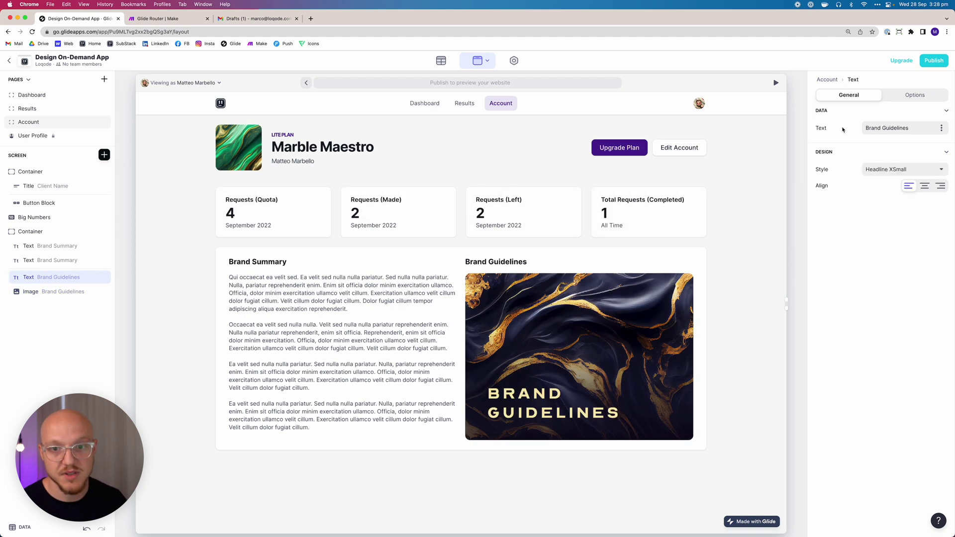
pyautogui.click(900, 95)
pyautogui.click(831, 139)
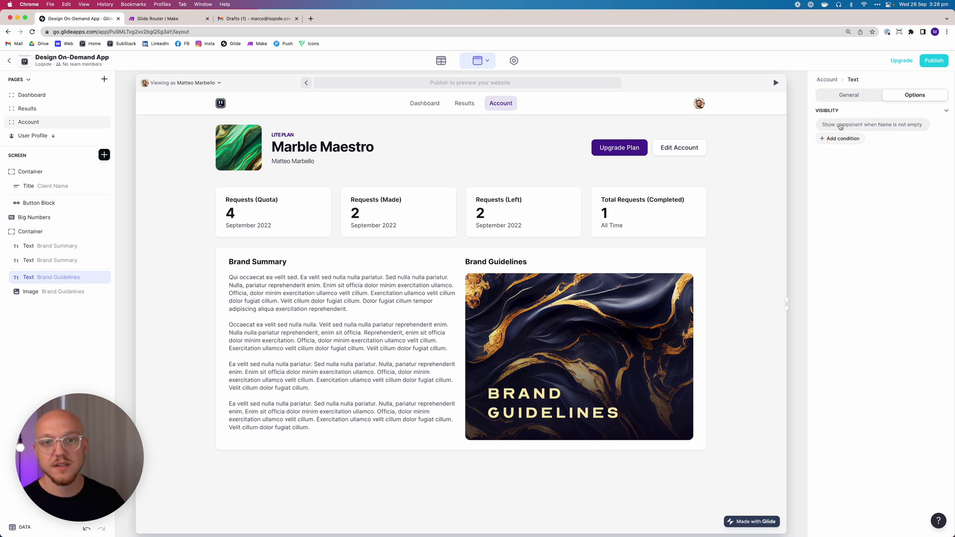
pyautogui.click(841, 124)
pyautogui.click(863, 150)
pyautogui.scroll(-1, 855, 298)
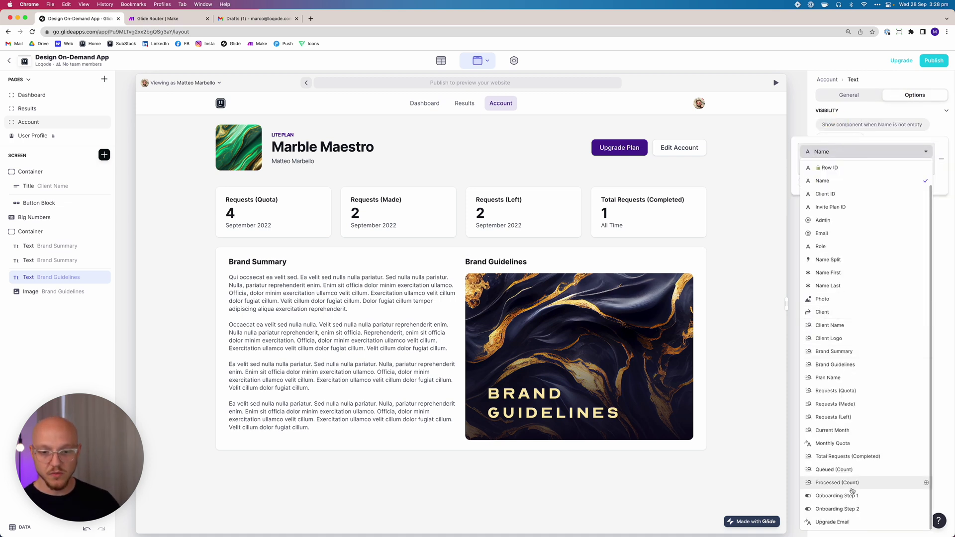
pyautogui.click(842, 365)
pyautogui.click(874, 237)
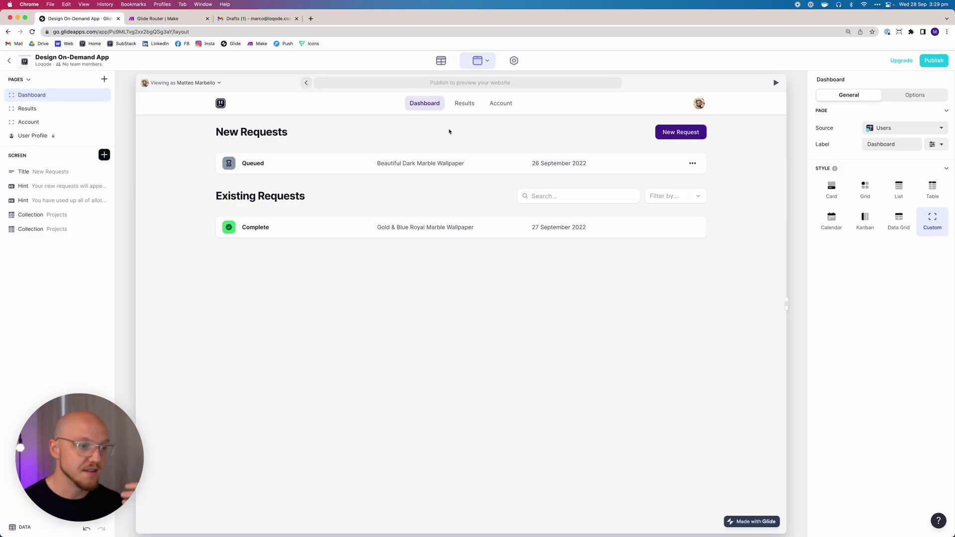
# Check the completed request's details and the Results page, then return to Account.
pyautogui.click(396, 229)
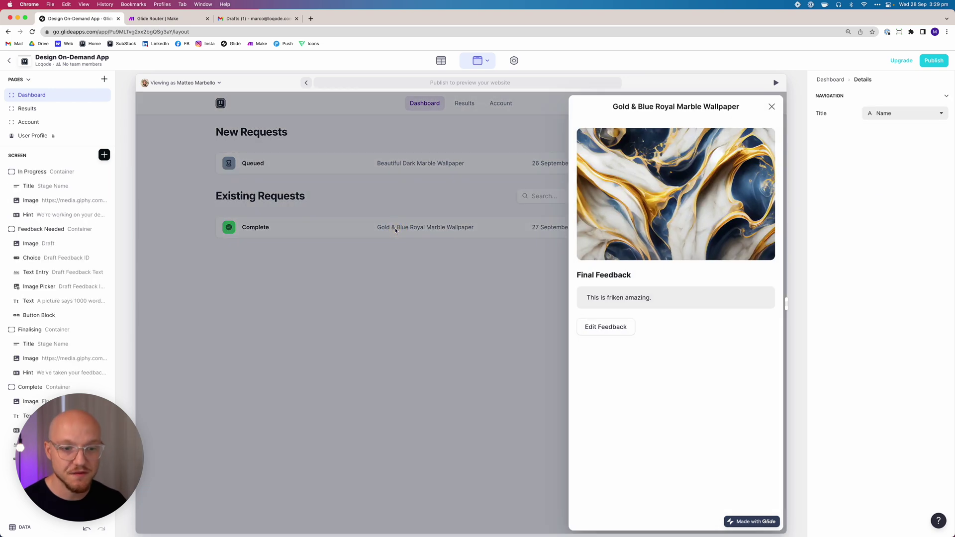
pyautogui.click(772, 107)
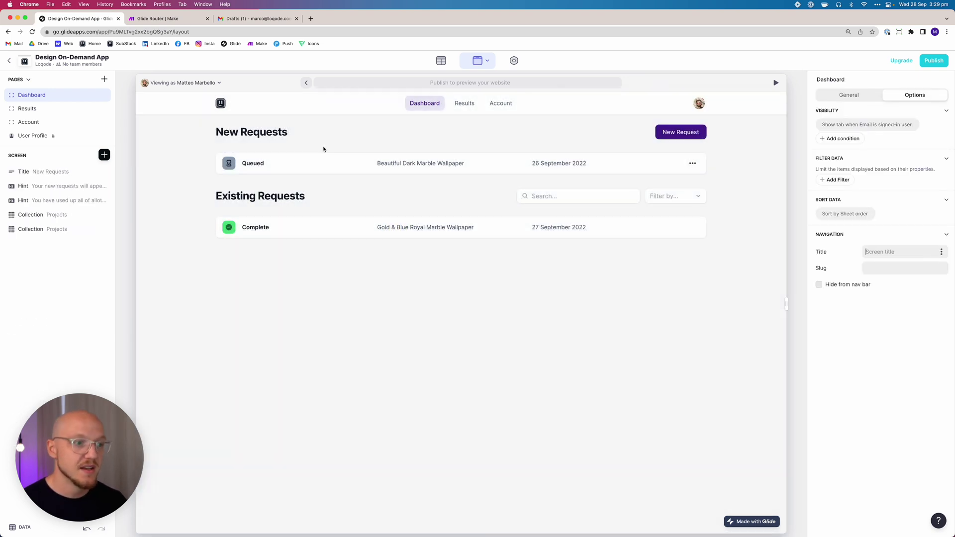
pyautogui.click(470, 105)
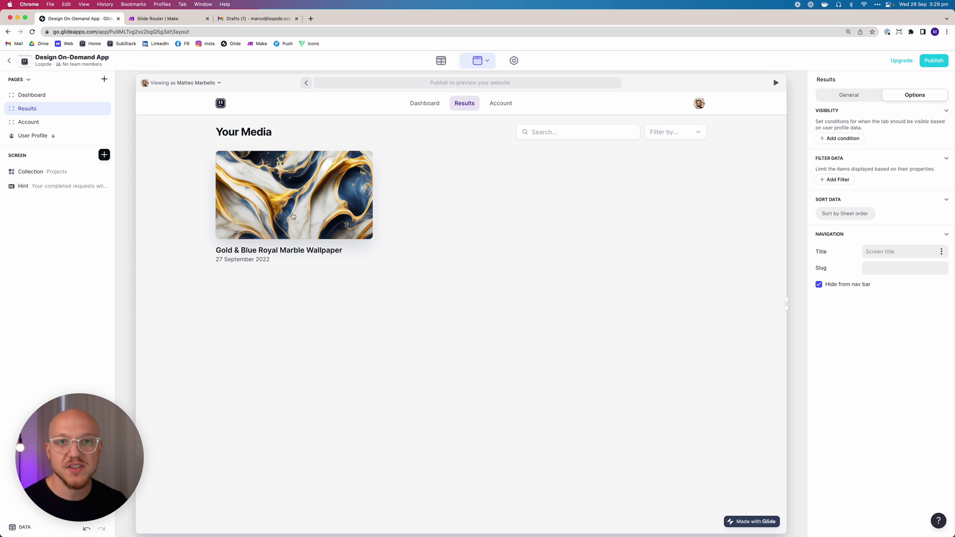
pyautogui.click(506, 105)
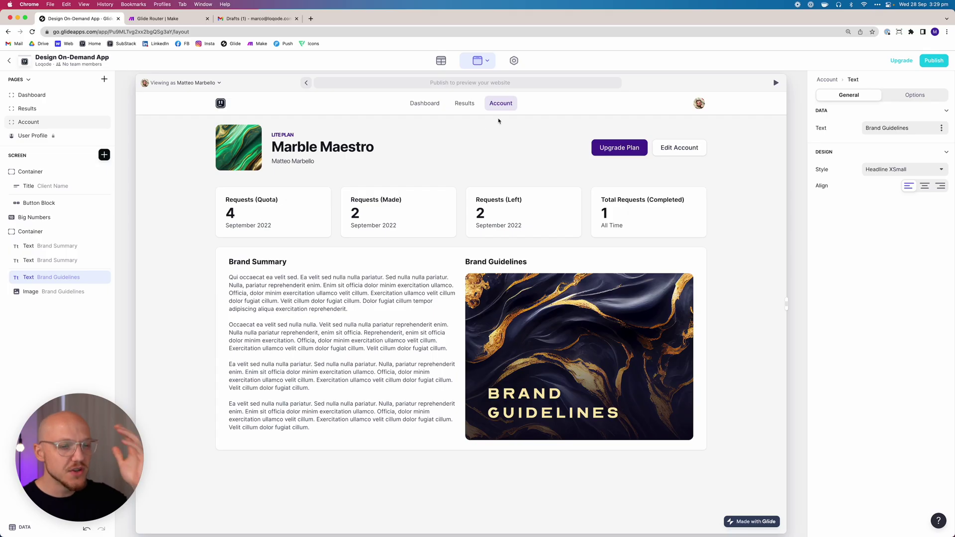
# Go to the user's profile page and preview its edit form.
pyautogui.click(699, 103)
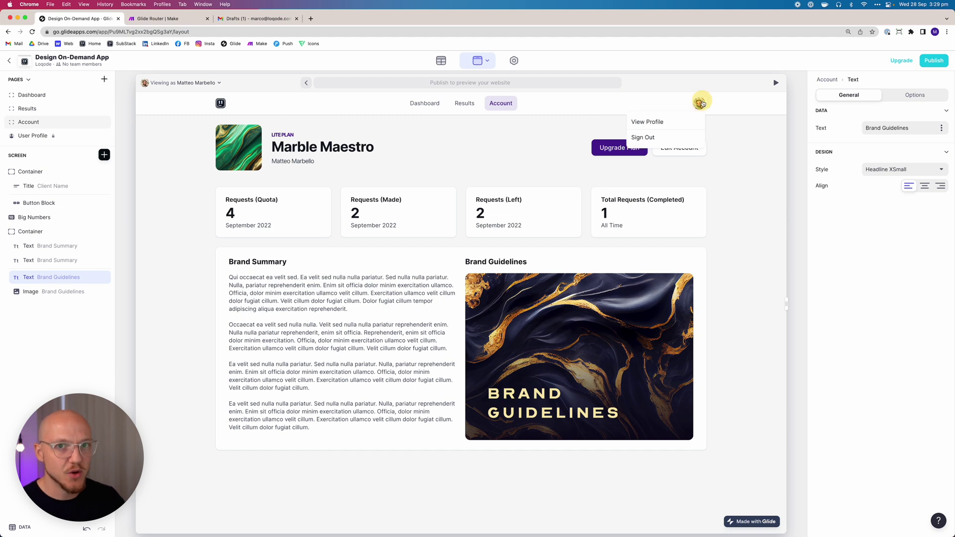
pyautogui.click(669, 122)
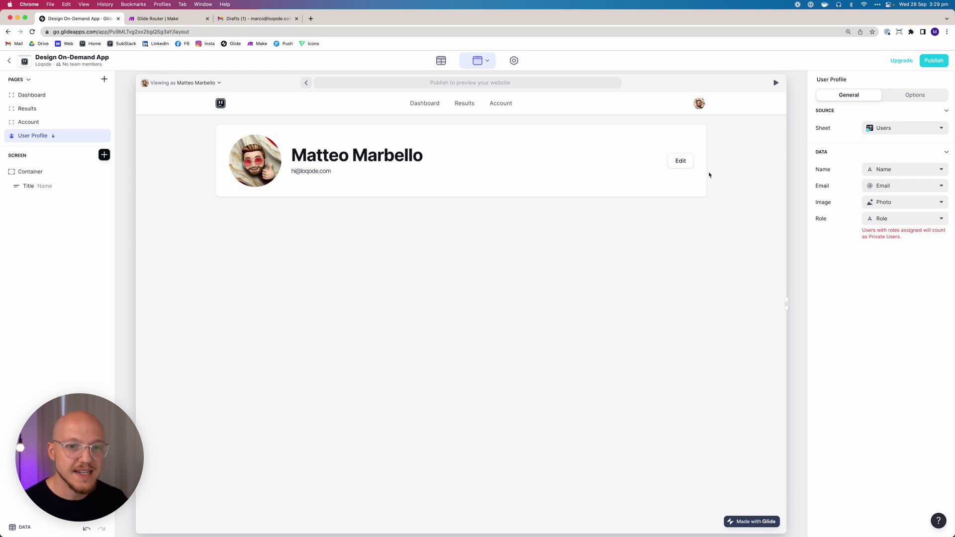
pyautogui.click(682, 161)
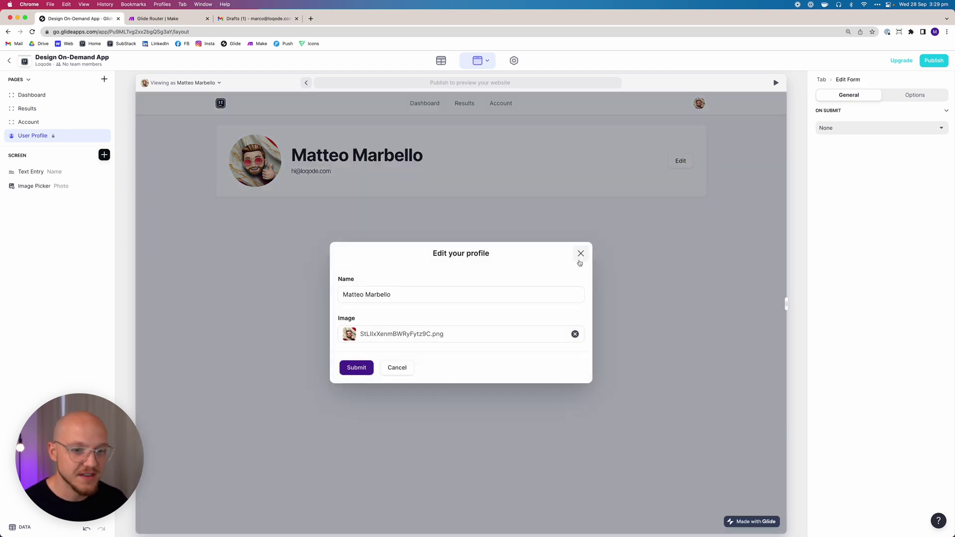
pyautogui.click(581, 254)
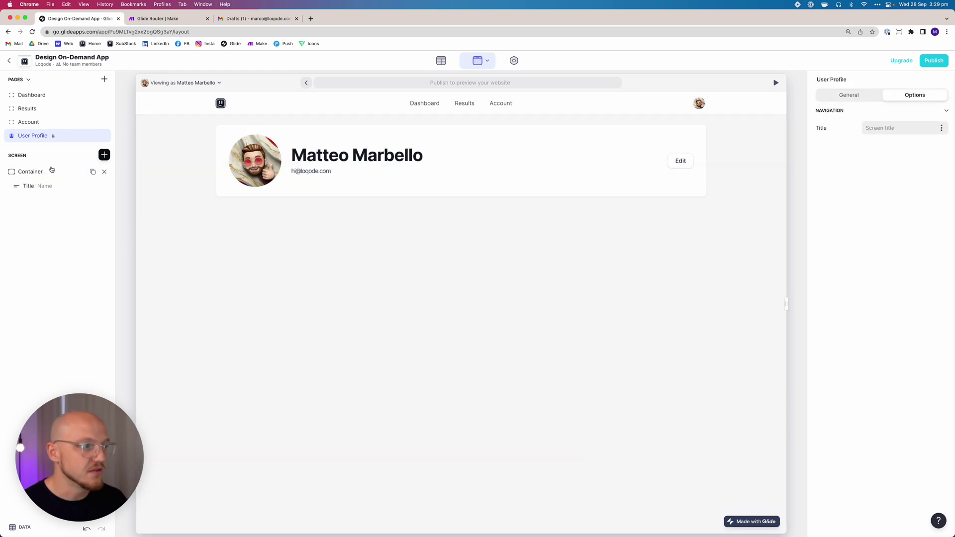
# Set the profile title's Show Edit Screen target to a side panel and test it.
pyautogui.click(43, 186)
pyautogui.click(860, 301)
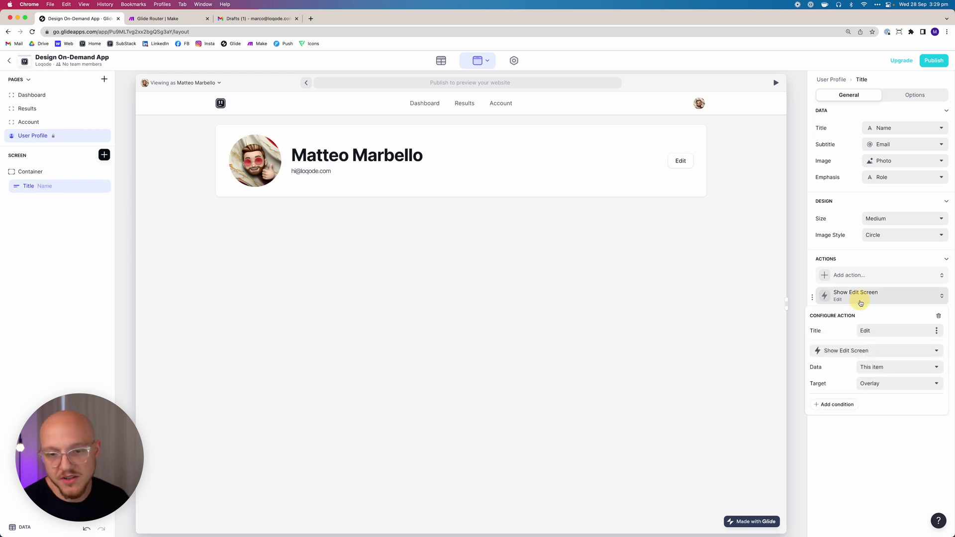
pyautogui.click(879, 386)
pyautogui.click(871, 449)
pyautogui.click(886, 452)
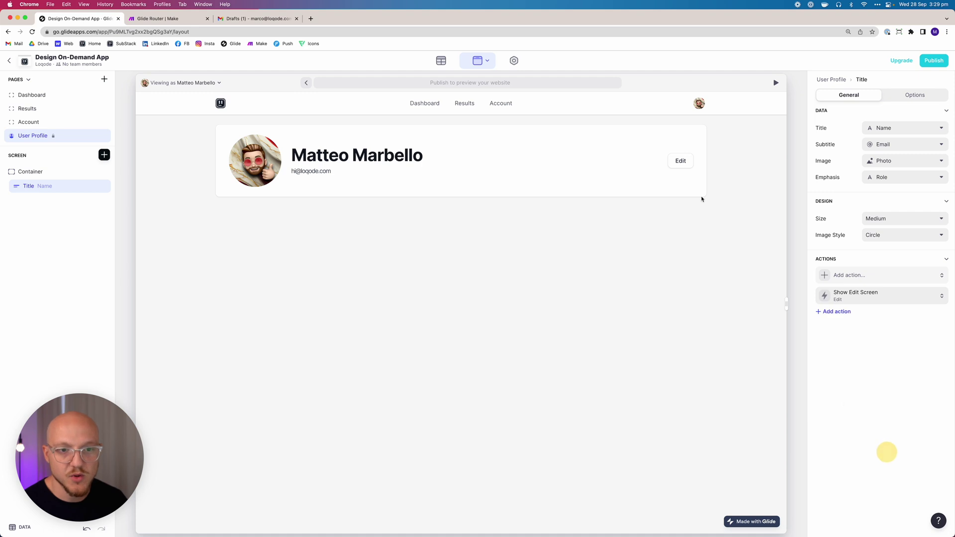
pyautogui.click(680, 161)
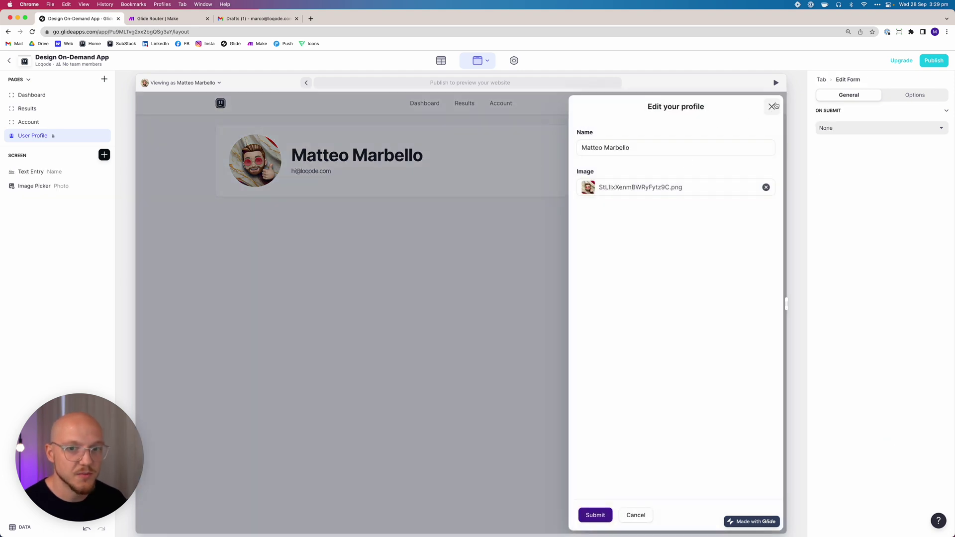
pyautogui.click(612, 211)
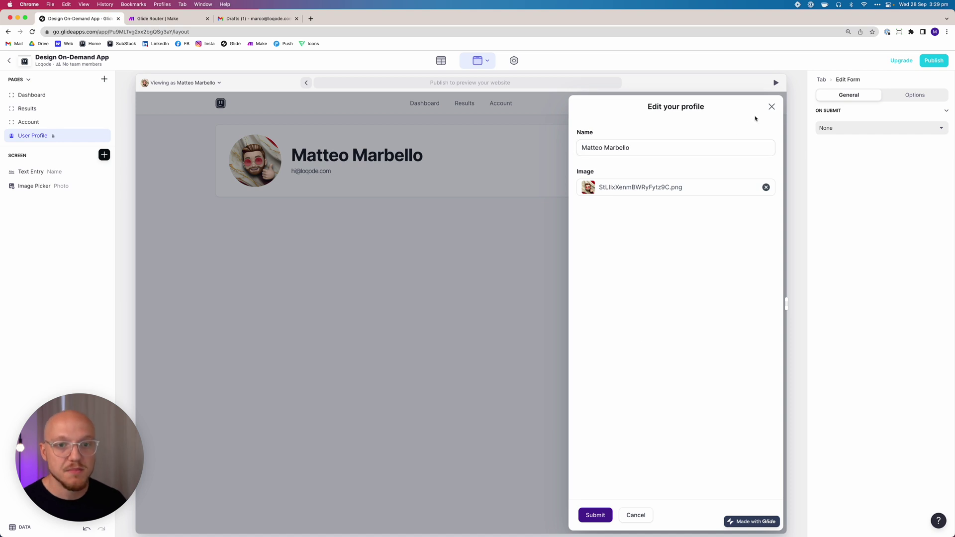
pyautogui.click(772, 106)
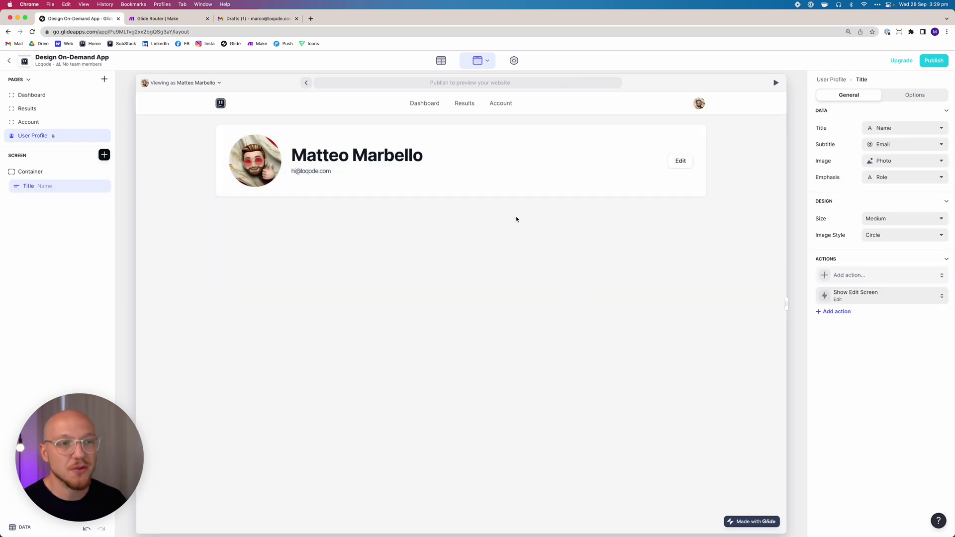
# Cycle through the Dashboard, Results and Account tabs, ending on Dashboard.
pyautogui.click(440, 106)
pyautogui.click(460, 102)
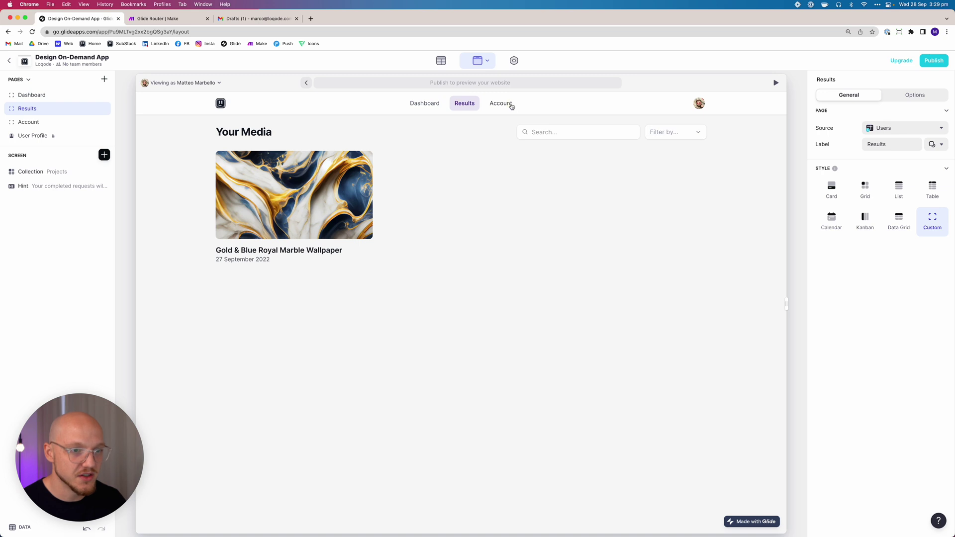
pyautogui.click(503, 103)
pyautogui.click(423, 104)
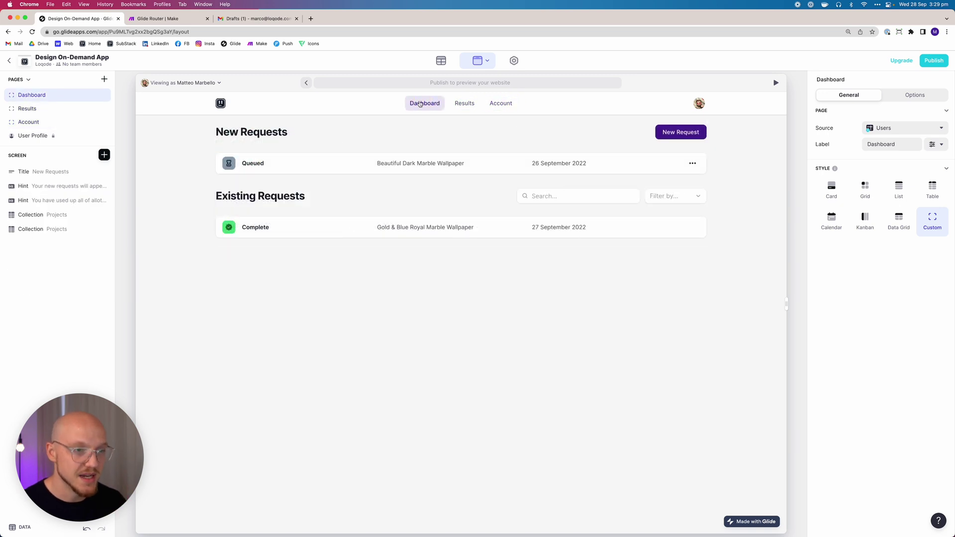